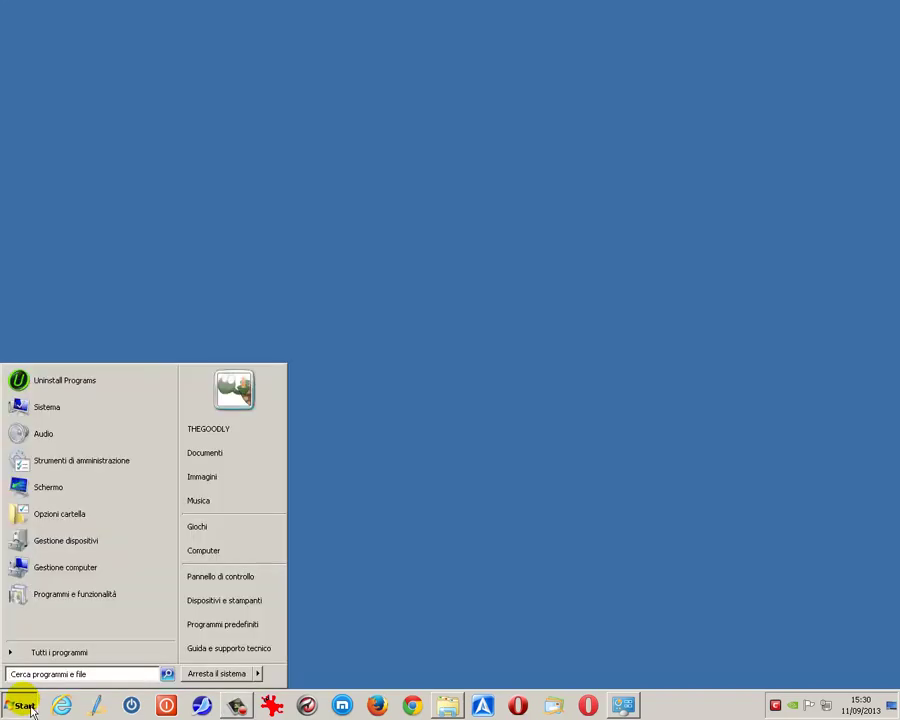
Step: Open Gestione colori from the Control Panel and look through its device, all-profiles and advanced settings
{"action": "left_click", "coordinate": [212, 580]}
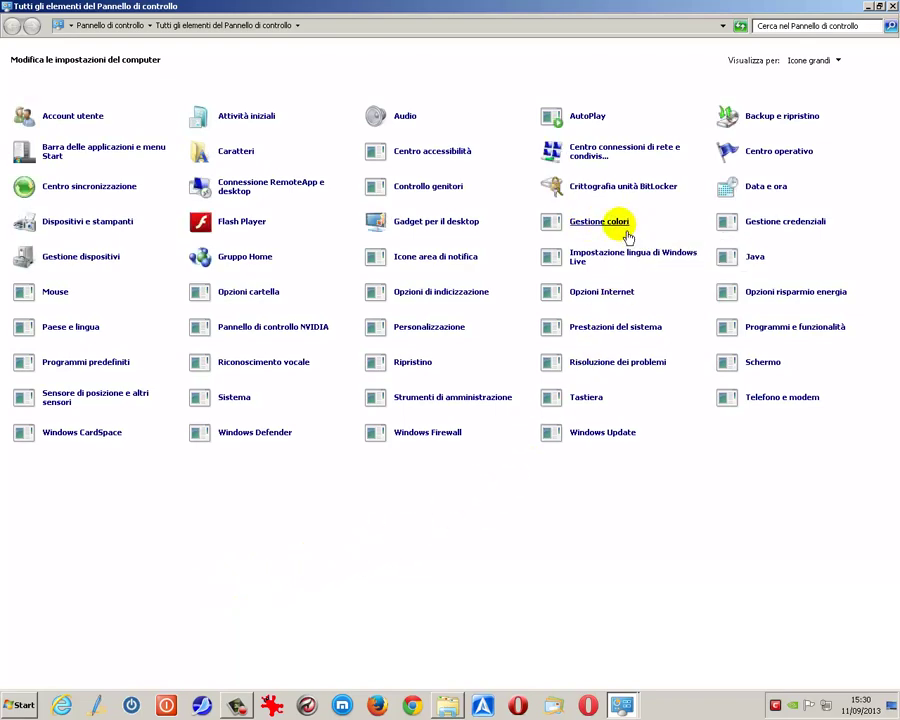
{"action": "left_click", "coordinate": [625, 231]}
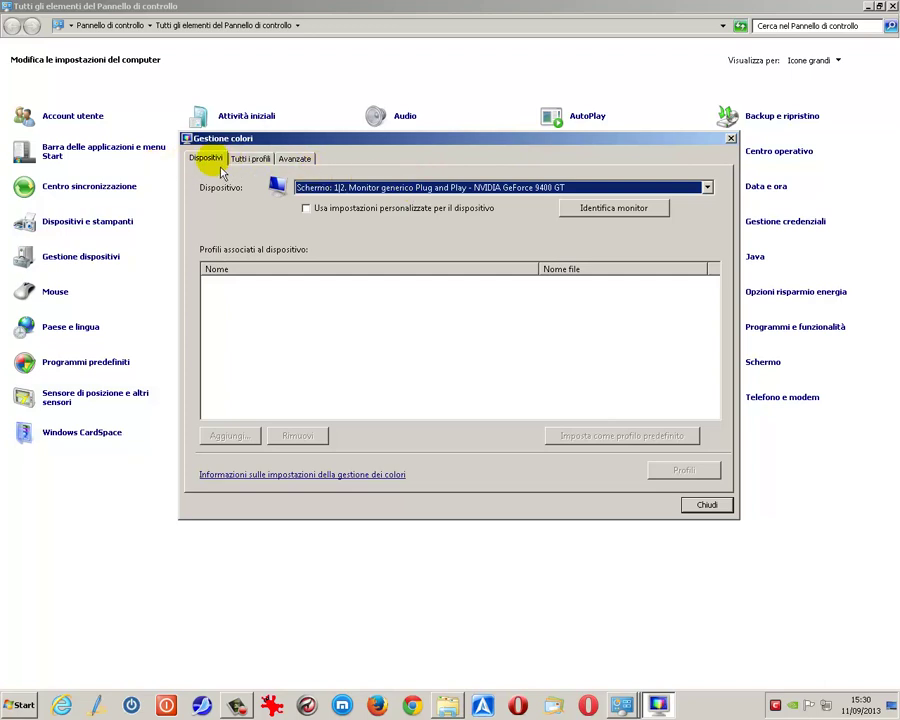
{"action": "left_click", "coordinate": [268, 165]}
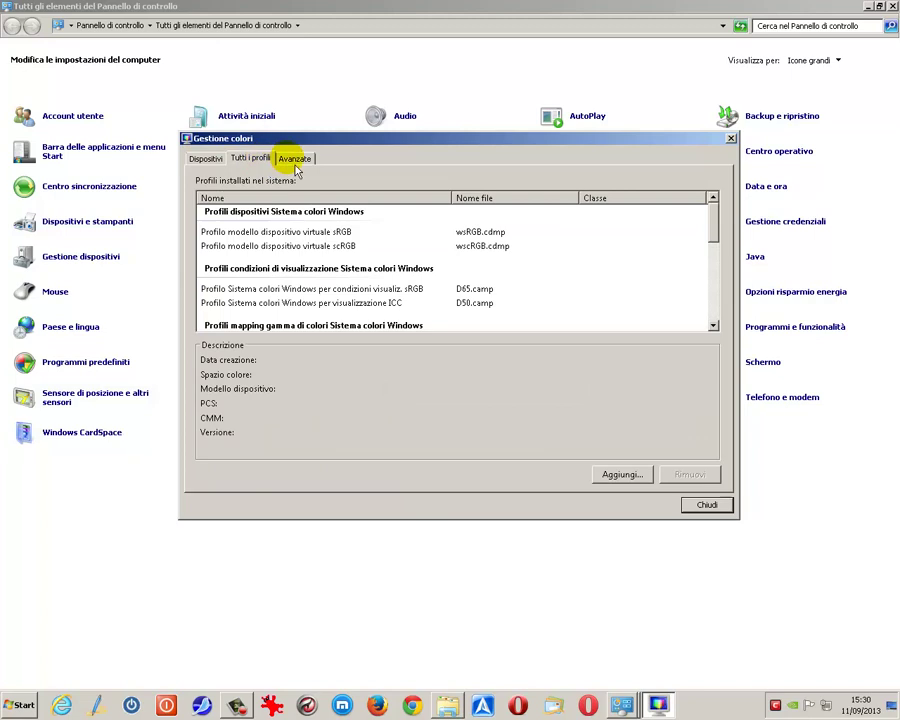
{"action": "left_click", "coordinate": [295, 164]}
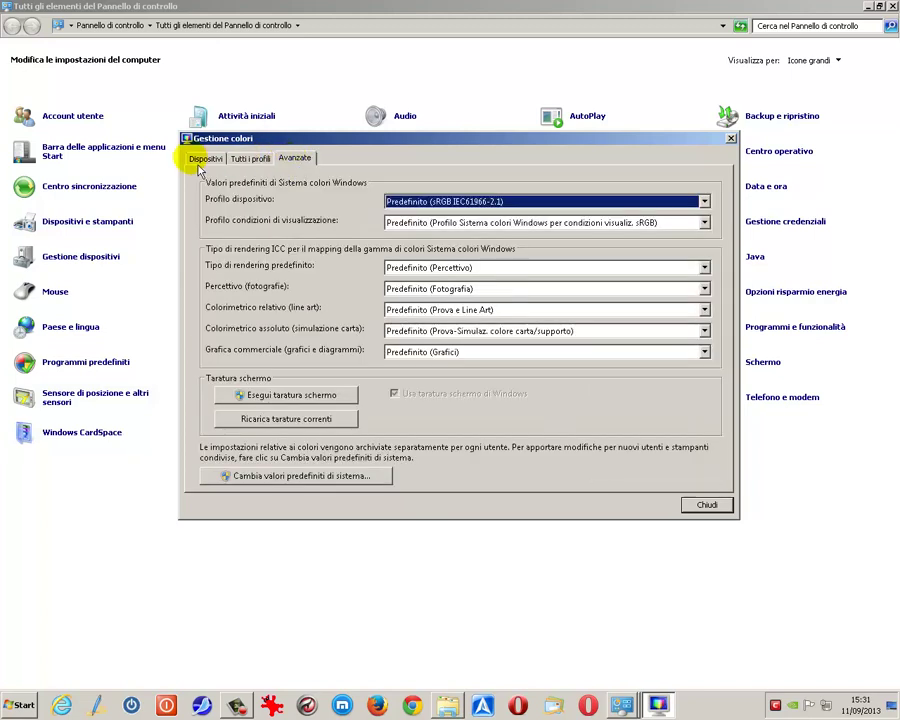
{"action": "left_click", "coordinate": [200, 164]}
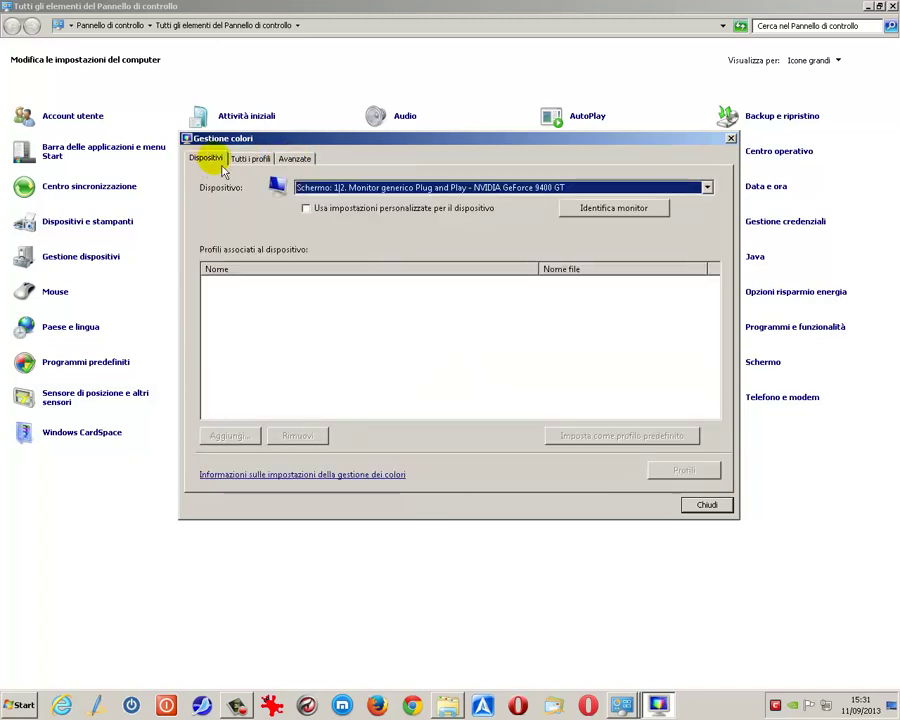
Step: Examine the device list and compare the colour profiles associated with each NVIDIA GeForce 9400 GT display
{"action": "left_click", "coordinate": [707, 188]}
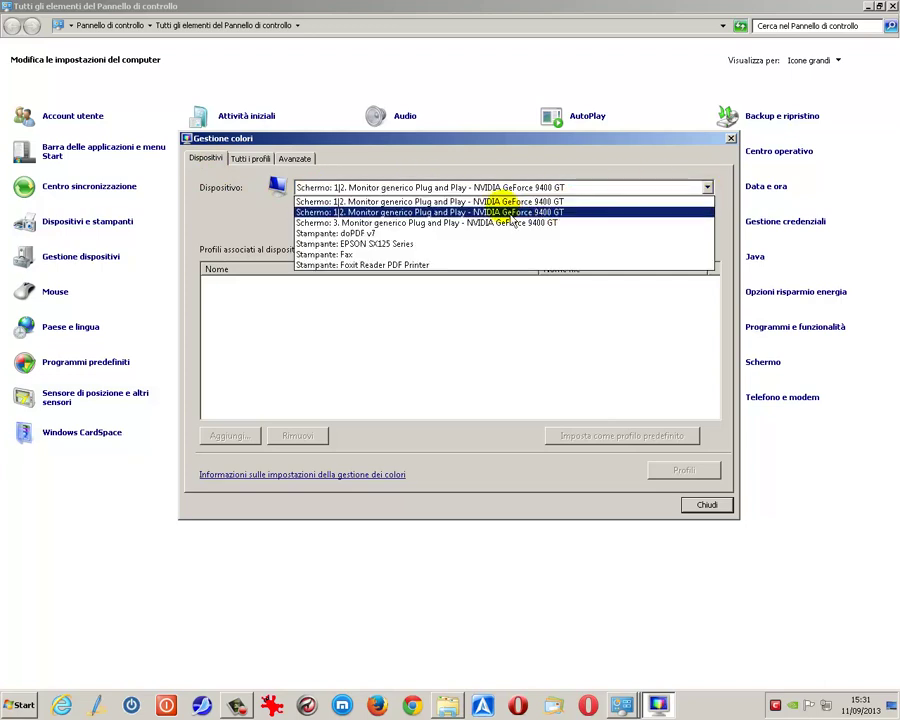
{"action": "left_click", "coordinate": [710, 187]}
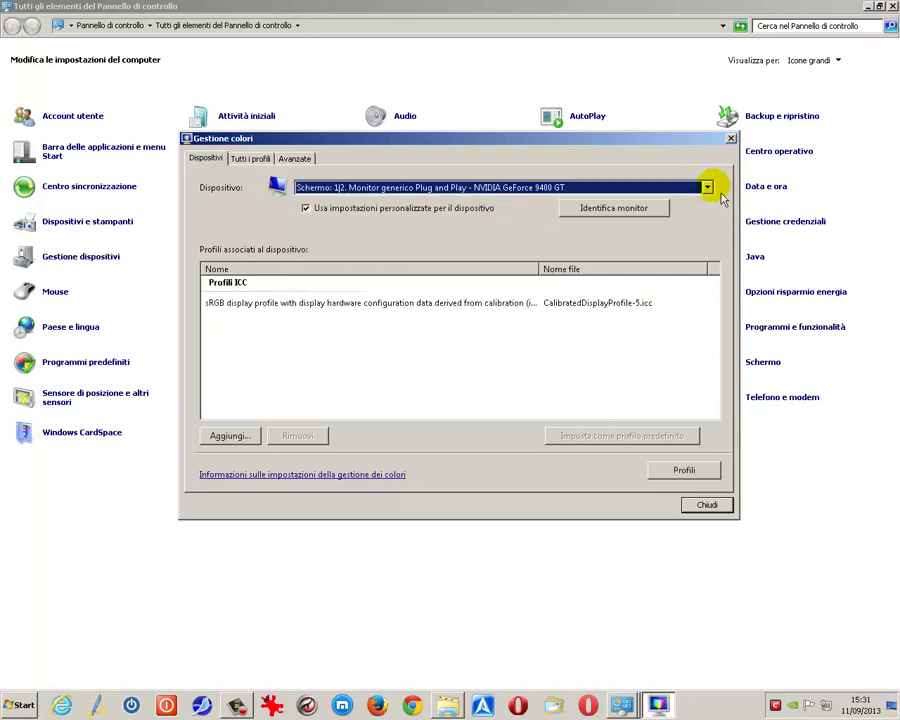
{"action": "left_click", "coordinate": [707, 187]}
{"action": "left_click", "coordinate": [560, 223]}
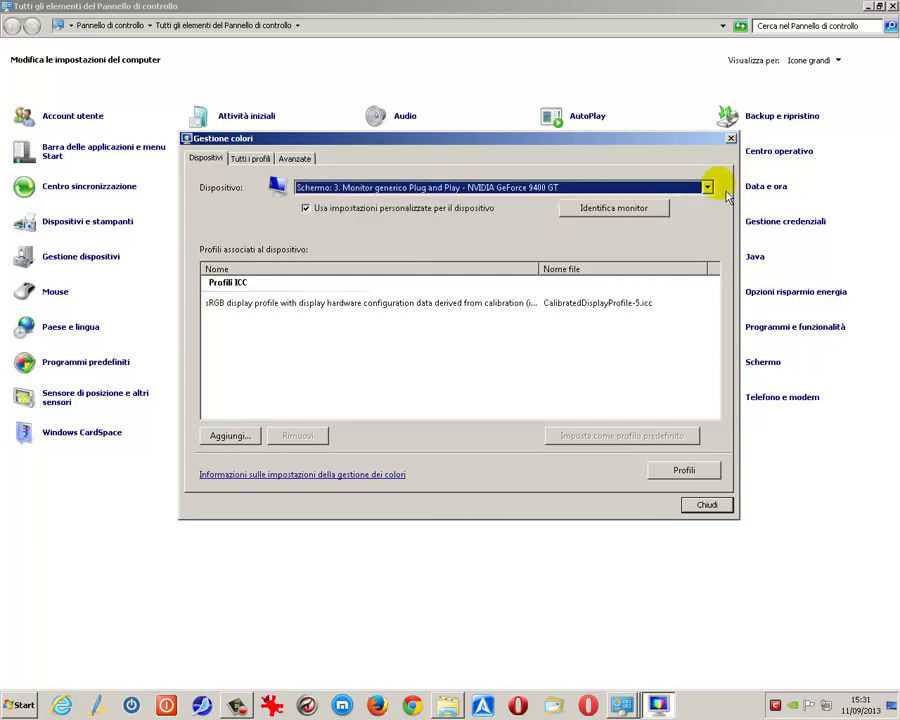
{"action": "left_click", "coordinate": [707, 187]}
{"action": "left_click", "coordinate": [556, 201]}
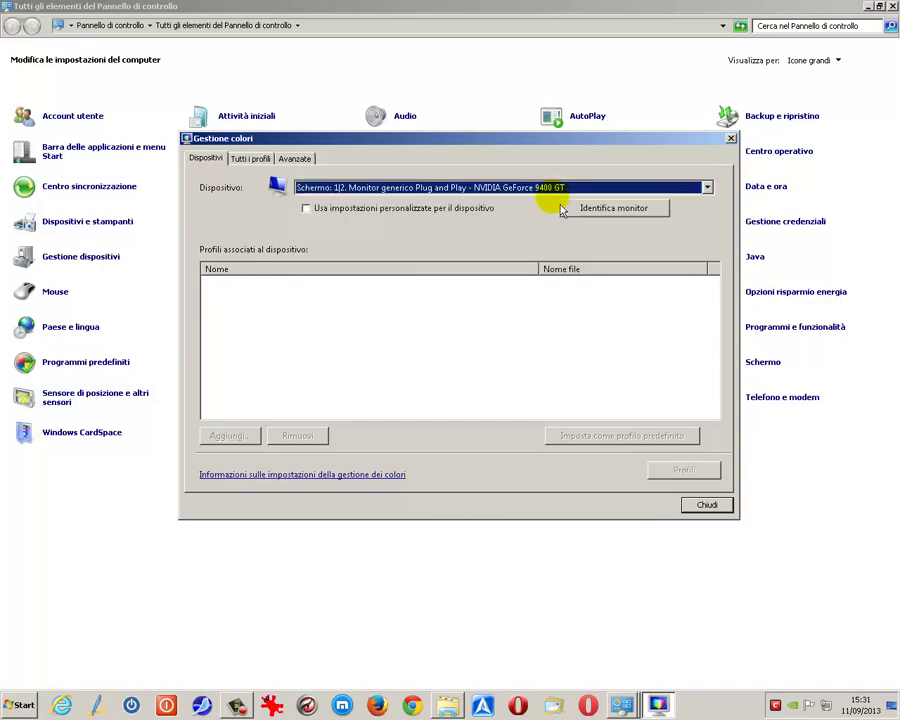
Step: Identify the monitors, choose Schermo 1 as the device and enable custom settings for it
{"action": "left_click", "coordinate": [617, 209]}
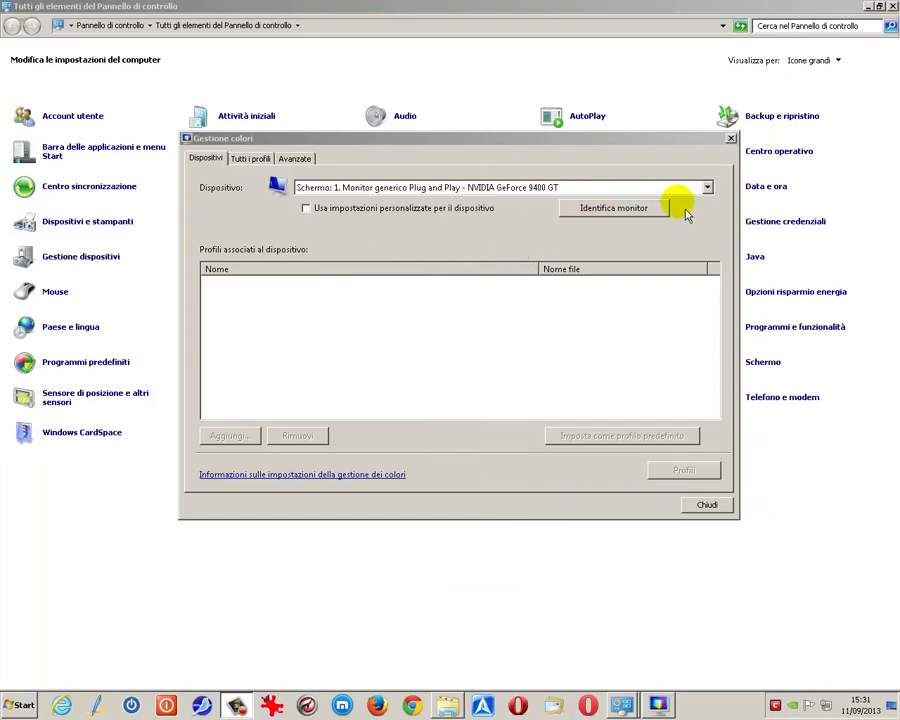
{"action": "left_click", "coordinate": [707, 189]}
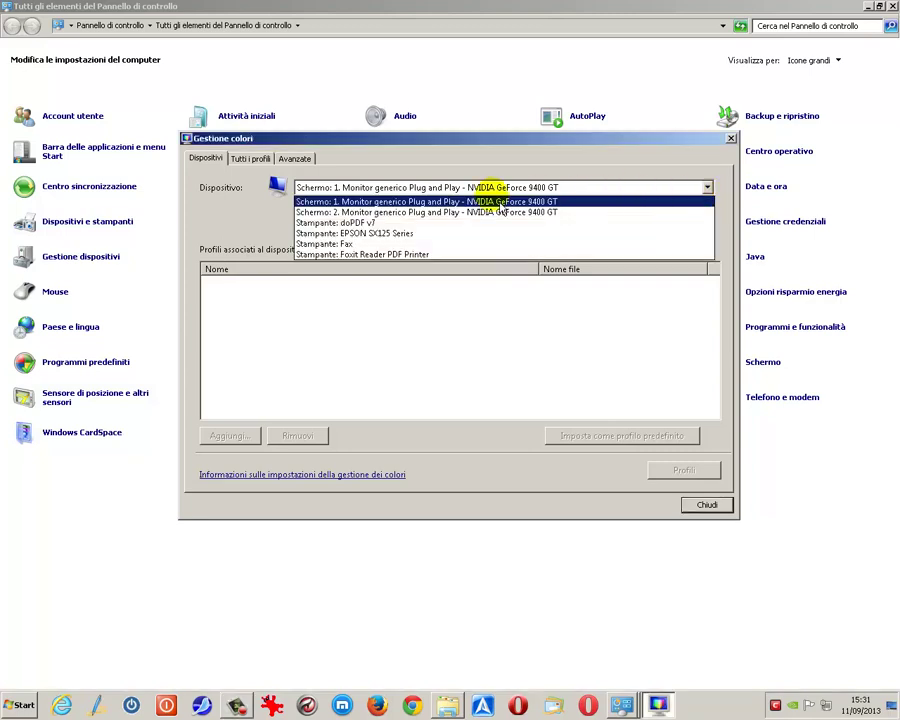
{"action": "left_click", "coordinate": [410, 203]}
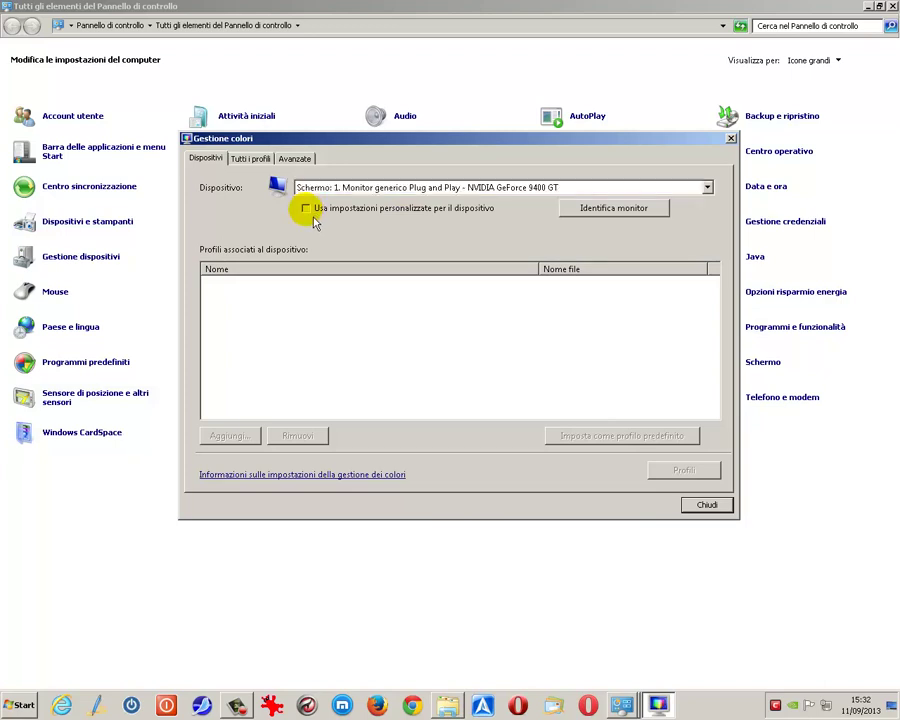
{"action": "left_click", "coordinate": [305, 208]}
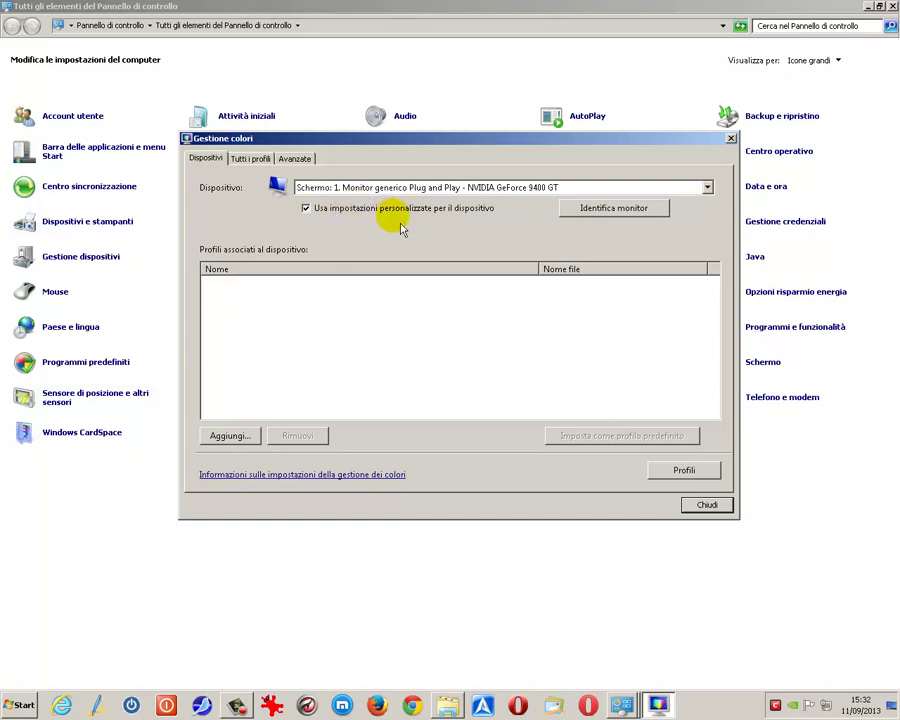
{"action": "left_click", "coordinate": [241, 440]}
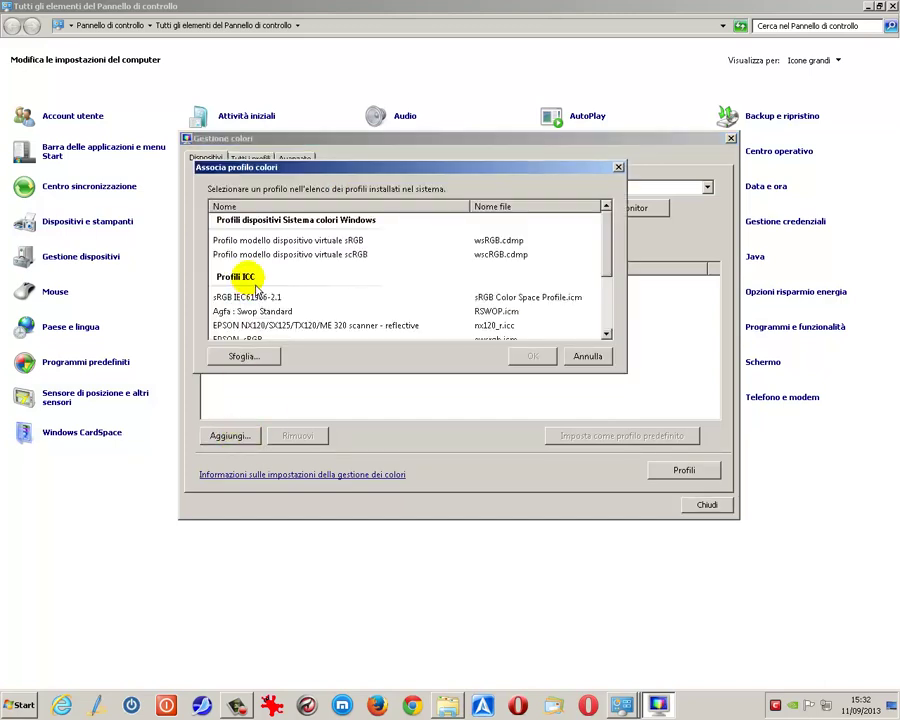
{"action": "mouse_move", "coordinate": [613, 258]}
{"action": "left_mouse_down"}
{"action": "mouse_move", "coordinate": [597, 325]}
{"action": "mouse_move", "coordinate": [600, 257]}
{"action": "left_mouse_up"}
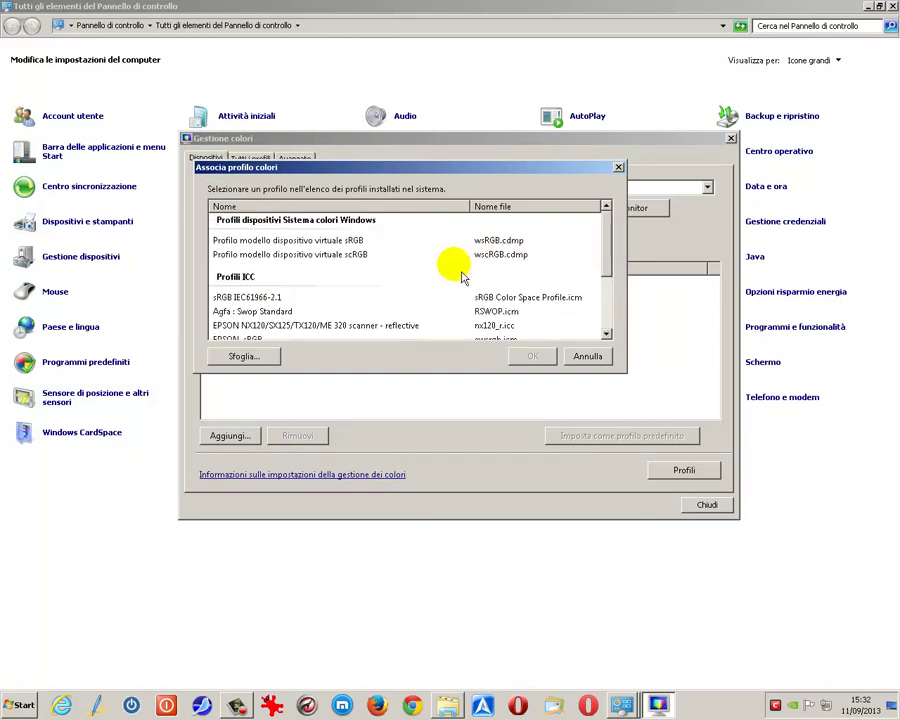
{"action": "left_click", "coordinate": [241, 358]}
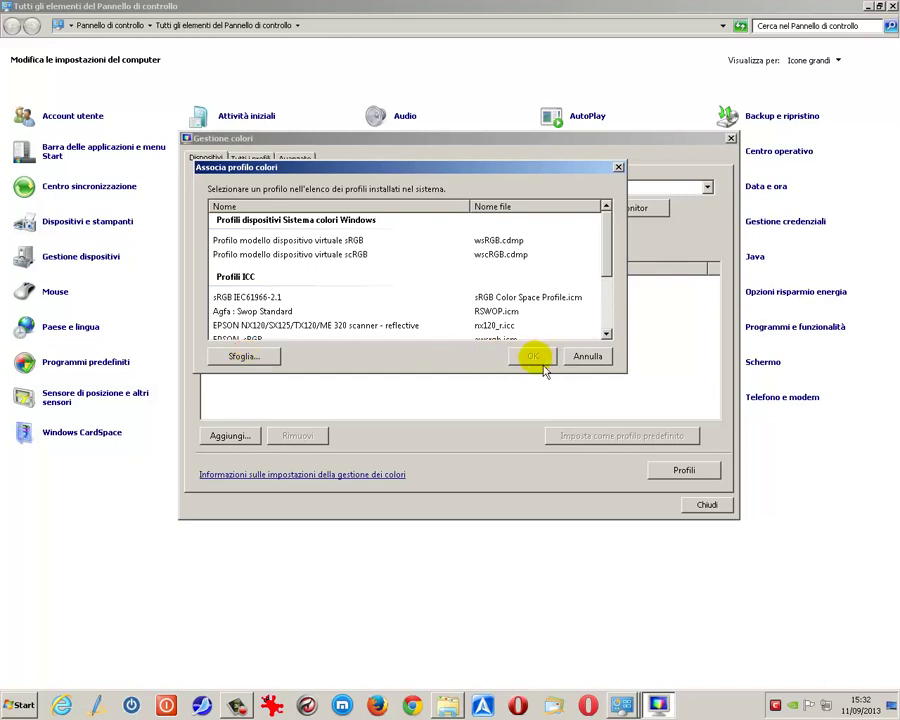
{"action": "left_click", "coordinate": [584, 357]}
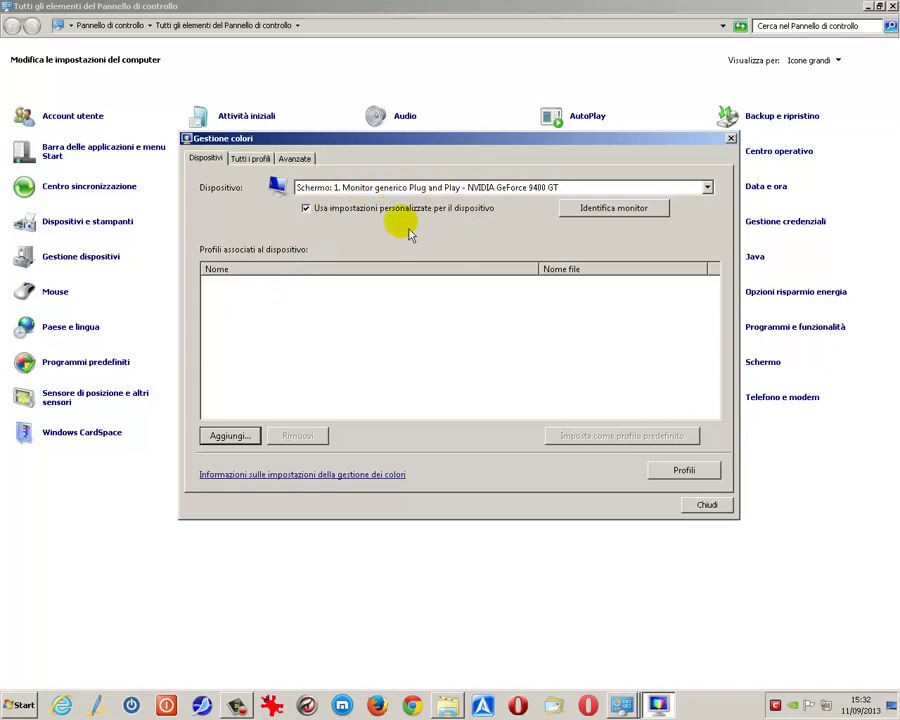
Step: Associate Profilo modello dispositivo virtuale sRGB (wsRGB.cdmp) with Schermo 1 and set it as the default profile
{"action": "left_click", "coordinate": [234, 438]}
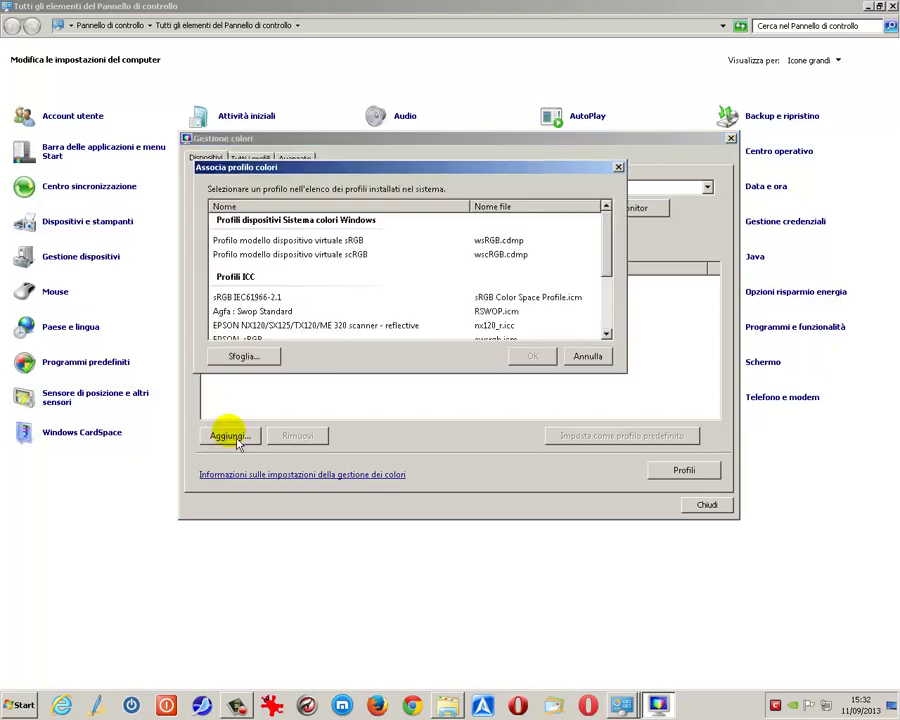
{"action": "left_click", "coordinate": [285, 240]}
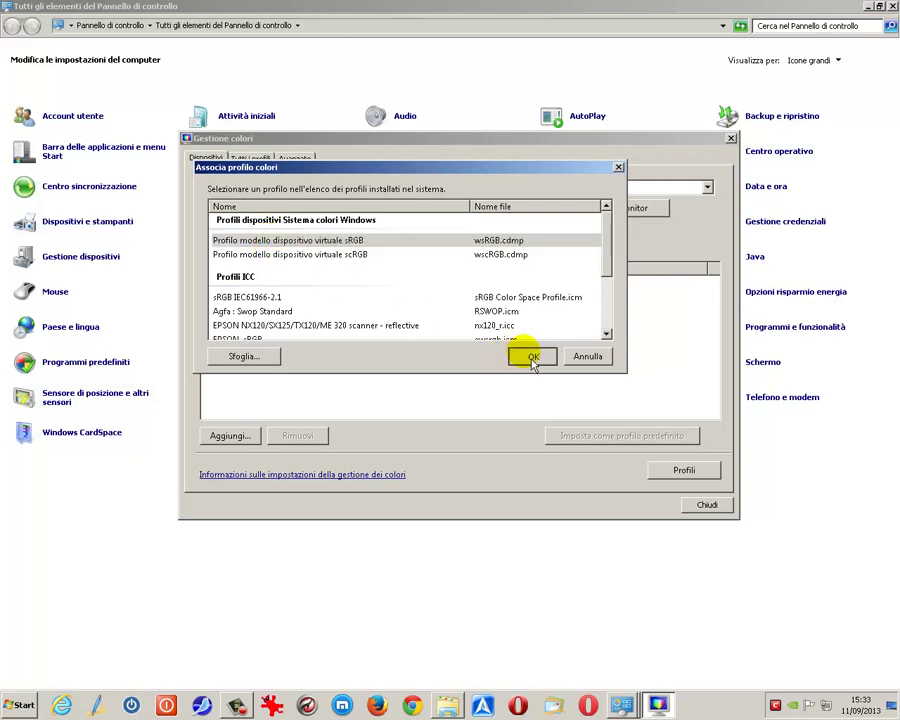
{"action": "left_click", "coordinate": [530, 356]}
{"action": "left_click", "coordinate": [263, 306]}
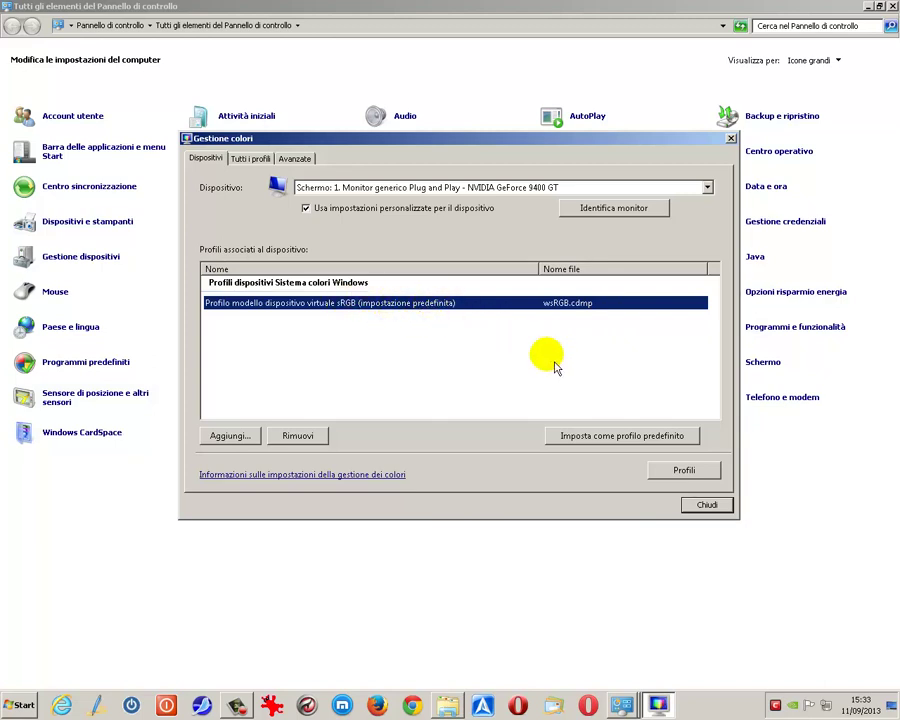
{"action": "left_click", "coordinate": [624, 446]}
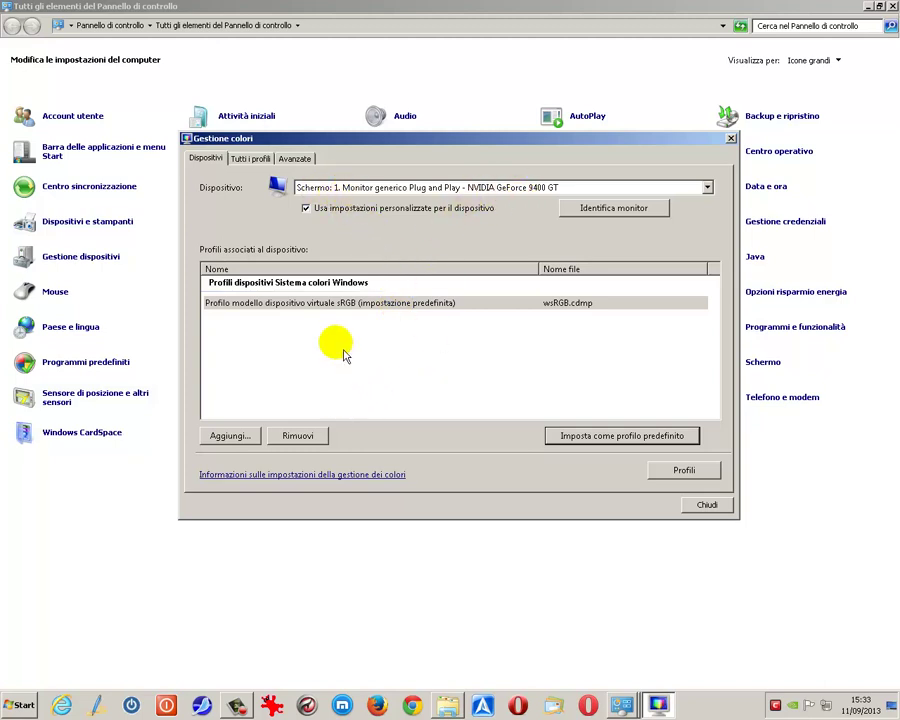
{"action": "left_click", "coordinate": [330, 310]}
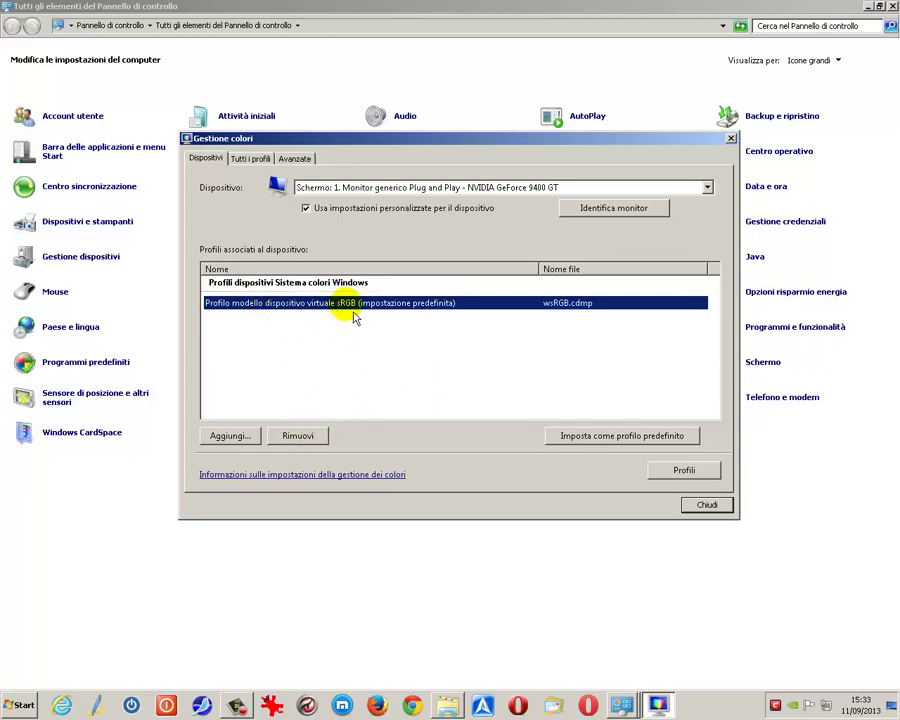
Step: Review the options for managing profile associations and the list of all profiles installed in the system
{"action": "left_click", "coordinate": [682, 472]}
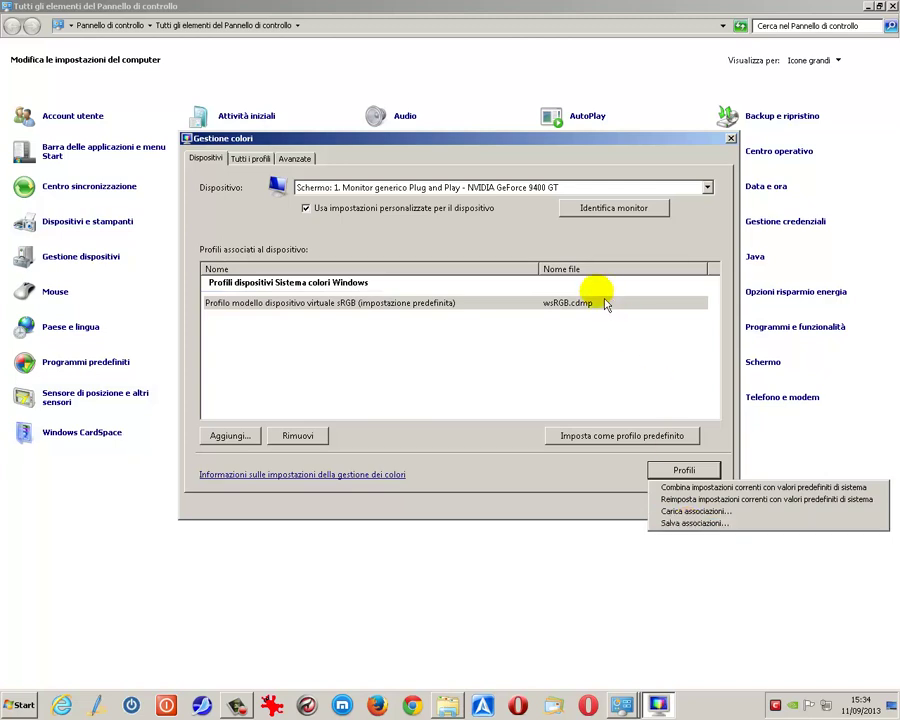
{"action": "left_click", "coordinate": [311, 209]}
{"action": "left_click", "coordinate": [252, 158]}
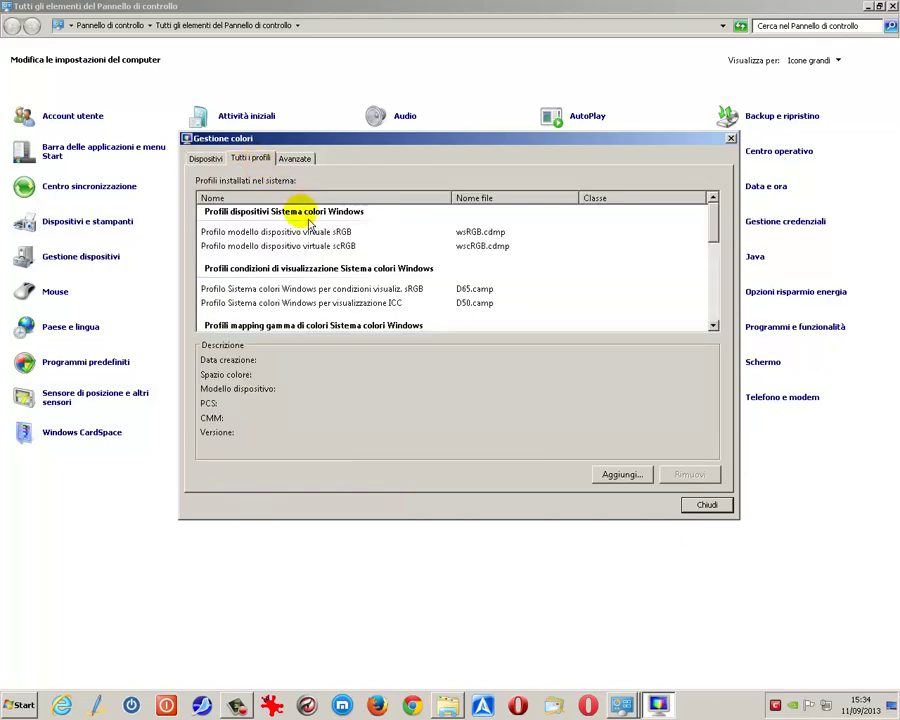
{"action": "mouse_move", "coordinate": [713, 231]}
{"action": "left_mouse_down"}
{"action": "mouse_move", "coordinate": [720, 258]}
{"action": "mouse_move", "coordinate": [707, 302]}
{"action": "mouse_move", "coordinate": [717, 333]}
{"action": "mouse_move", "coordinate": [706, 232]}
{"action": "left_mouse_up"}
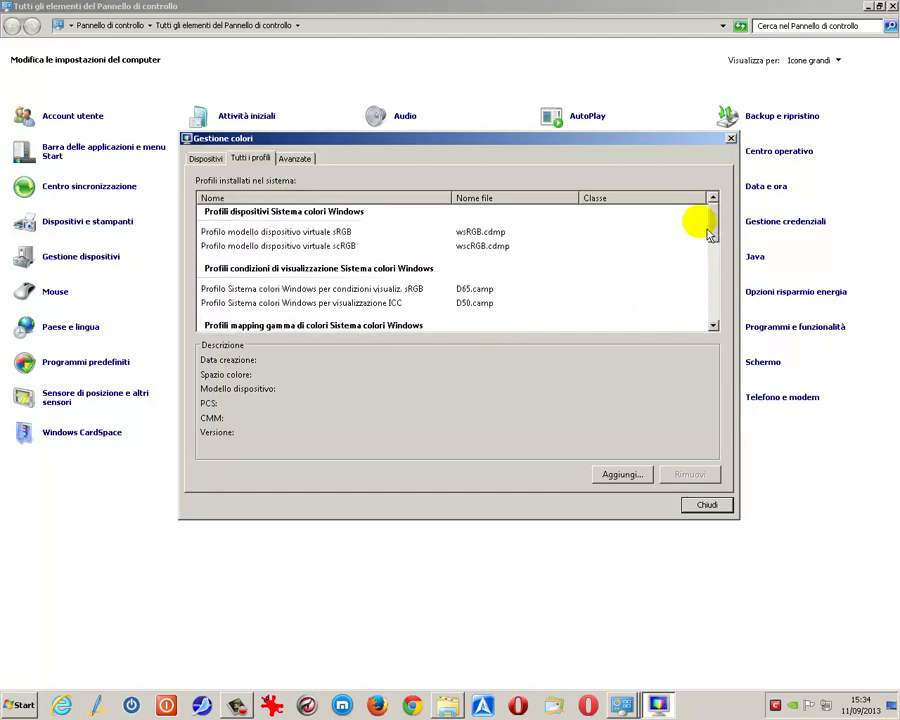
Step: Review the device profile choices in the advanced colour settings and choose Predefinito (sRGB IEC61966-2.1)
{"action": "left_click", "coordinate": [296, 160]}
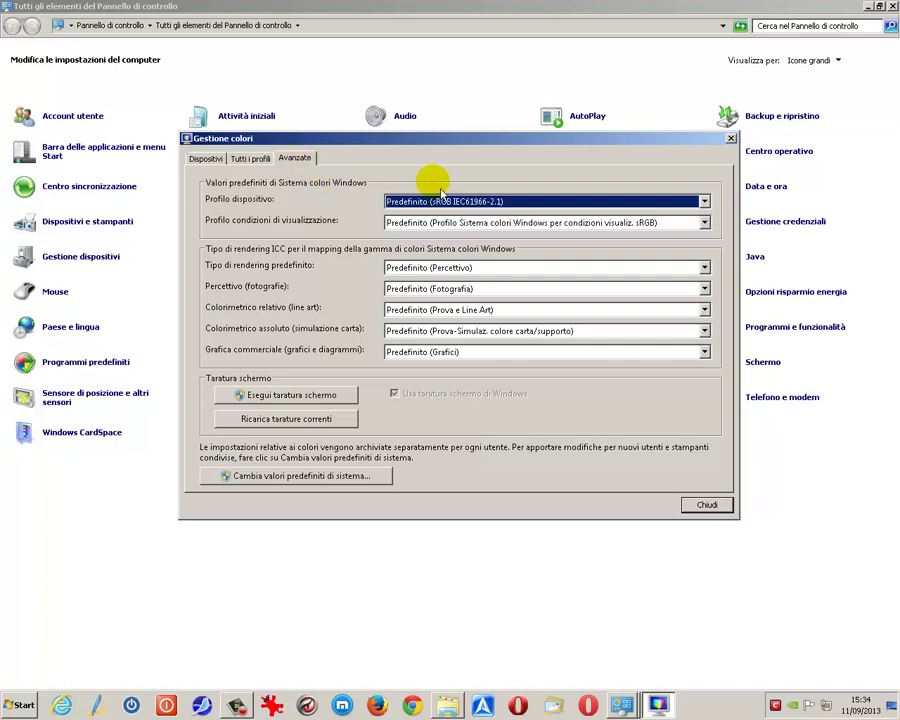
{"action": "left_click", "coordinate": [705, 201]}
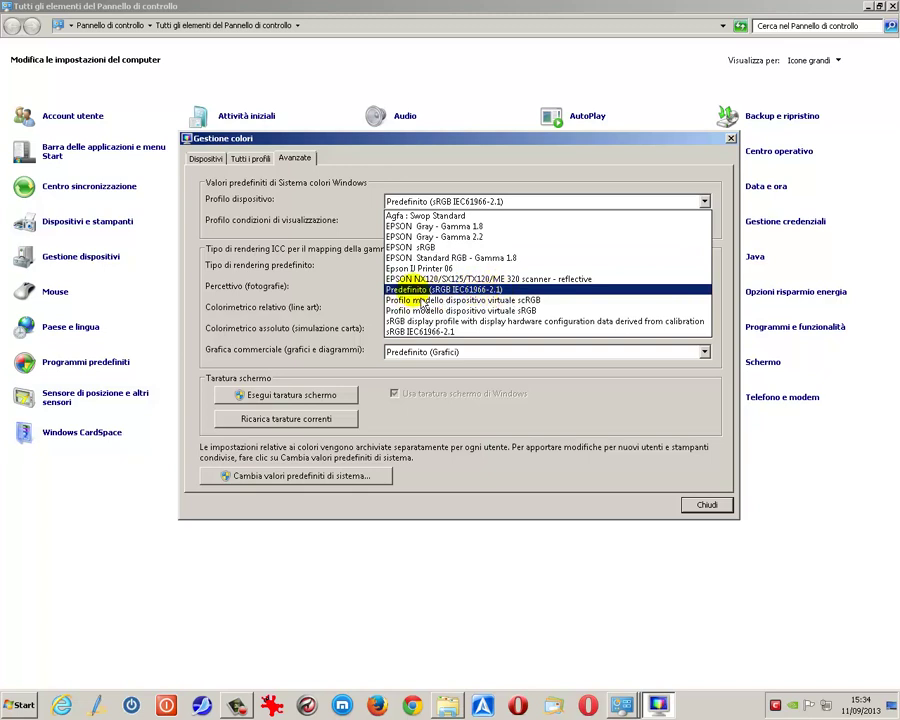
{"action": "left_click", "coordinate": [404, 289]}
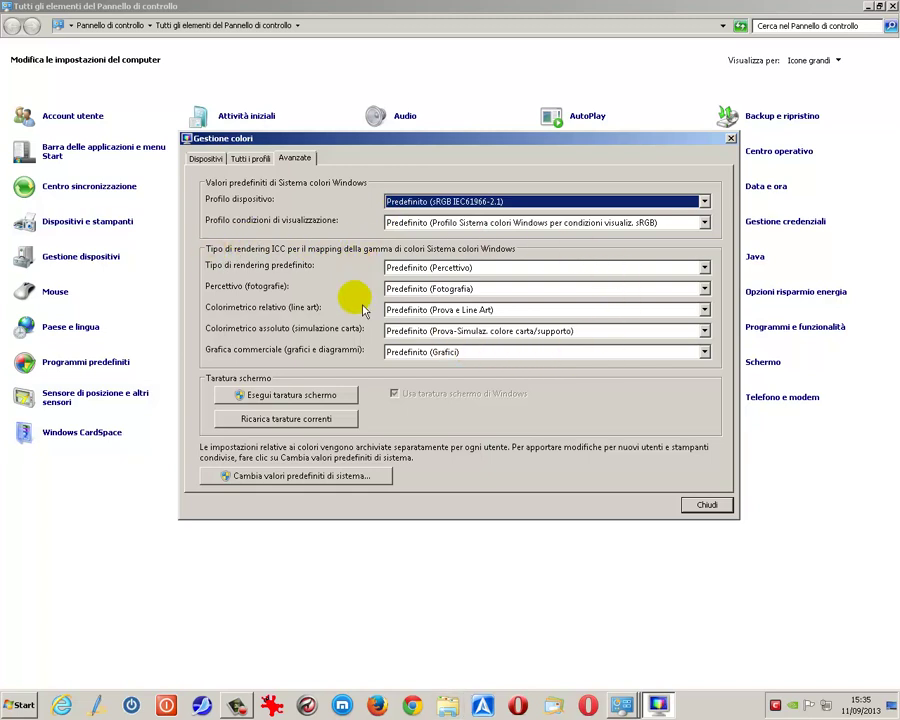
Step: Examine the ICC rendering choices for Percettivo (fotografie) and Grafica commerciale (grafici e diagrammi)
{"action": "left_click", "coordinate": [704, 289]}
{"action": "left_click", "coordinate": [706, 290]}
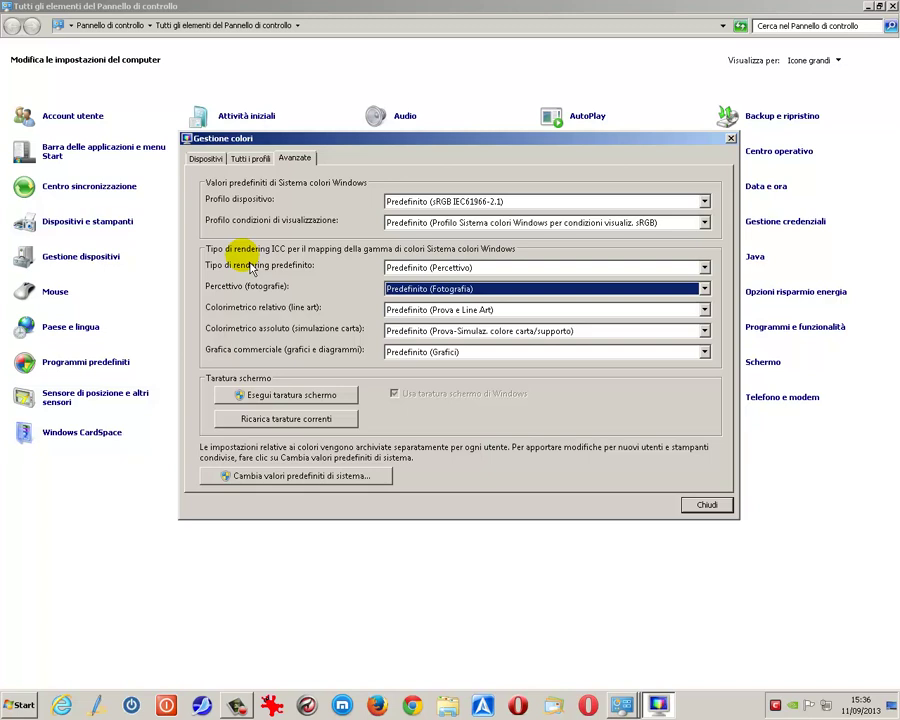
{"action": "left_click", "coordinate": [703, 289]}
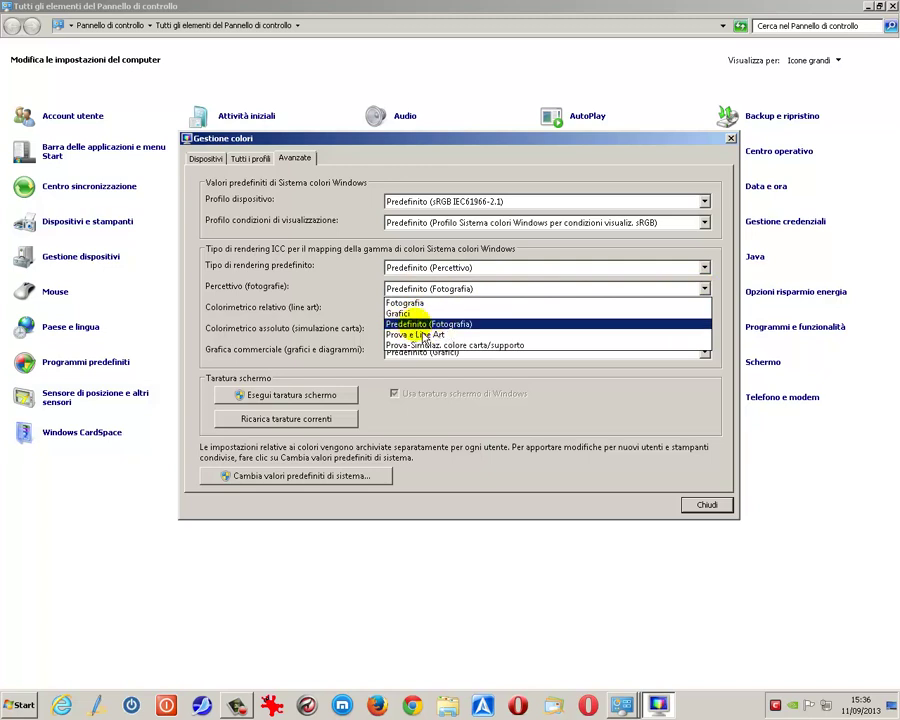
{"action": "left_click", "coordinate": [451, 328]}
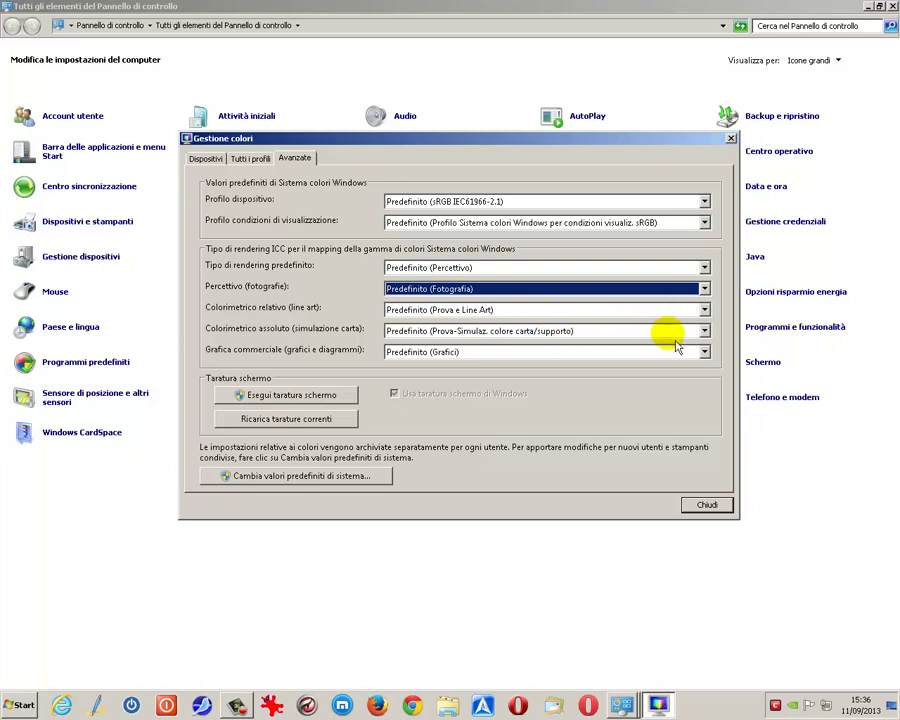
{"action": "left_click", "coordinate": [704, 353]}
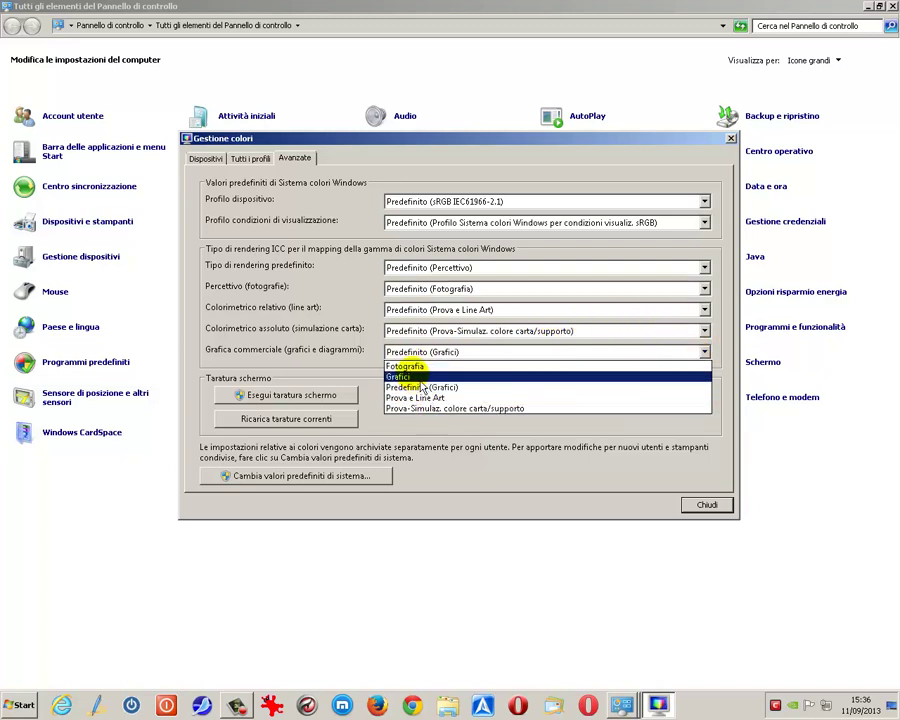
{"action": "left_click", "coordinate": [383, 328]}
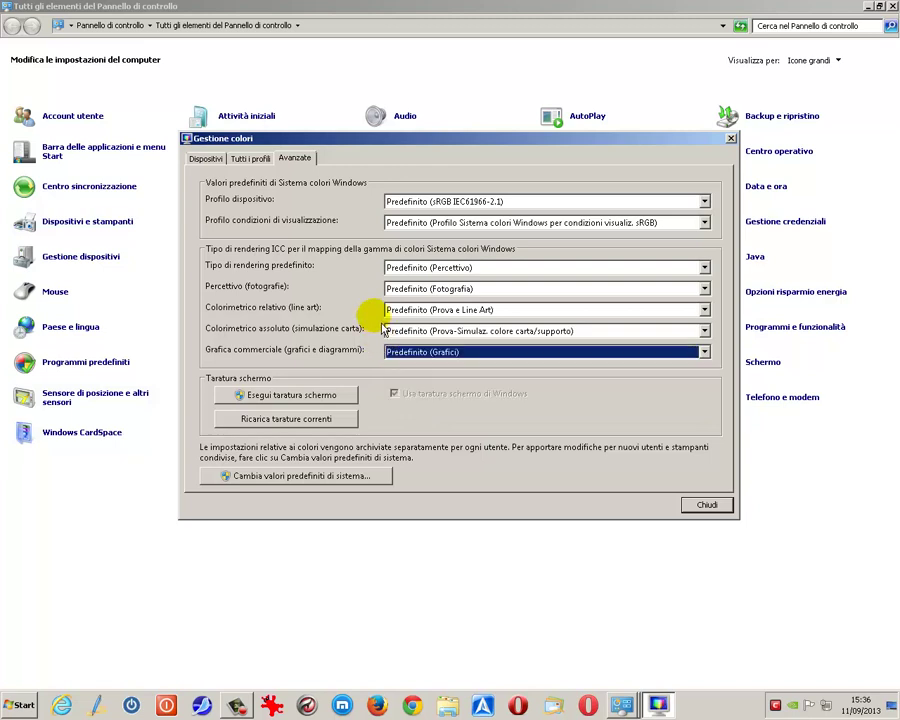
{"action": "left_click", "coordinate": [704, 288]}
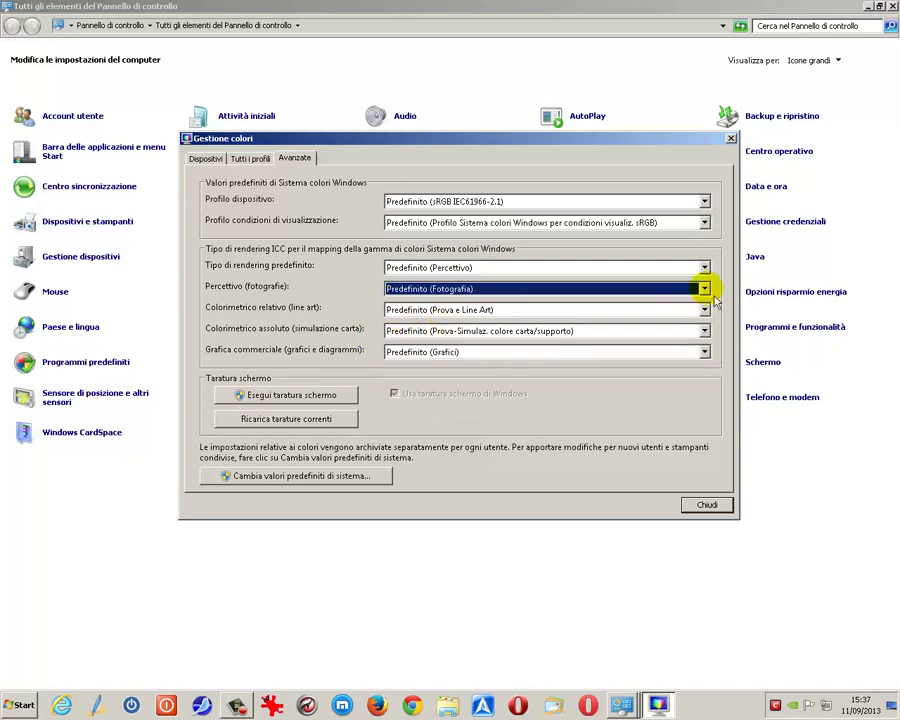
{"action": "left_click", "coordinate": [368, 301]}
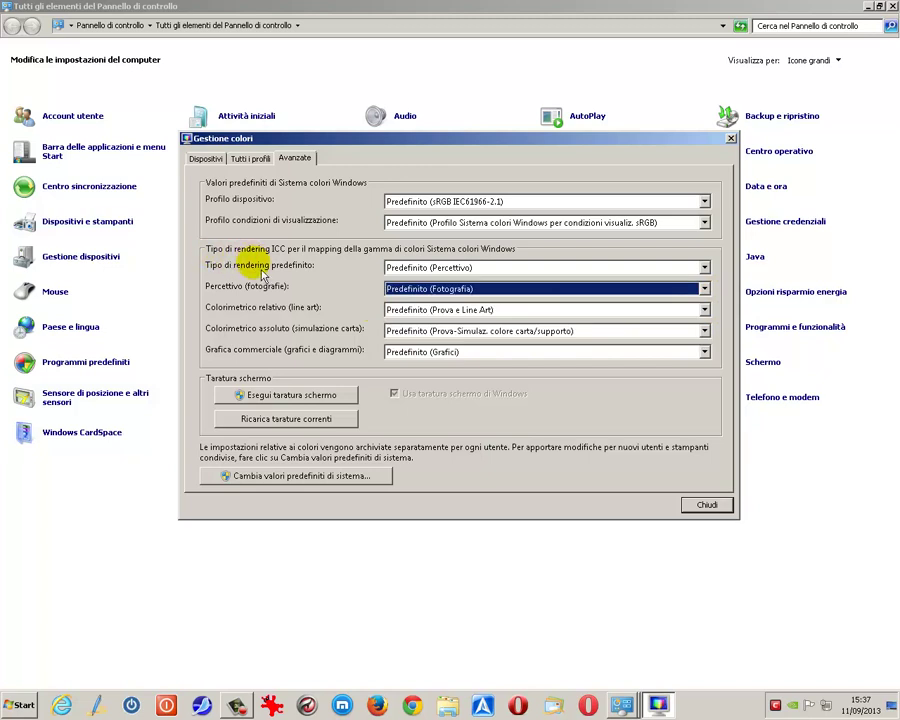
Step: Check the Percettivo (fotografie) rendering choices and consult the colour management help article's table of rendering types and their typical uses
{"action": "left_click", "coordinate": [705, 289]}
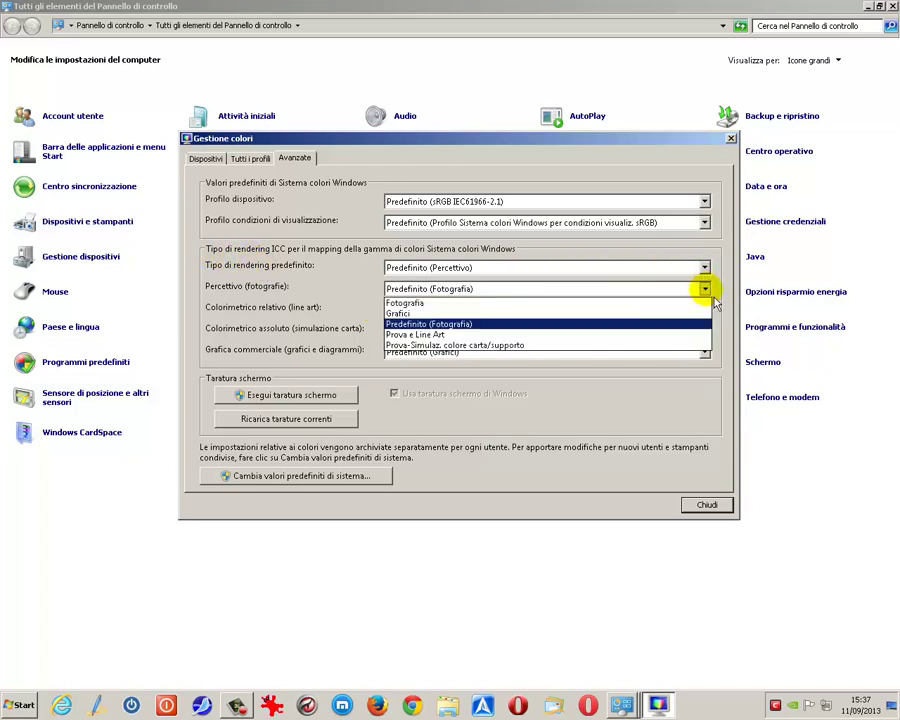
{"action": "left_click", "coordinate": [357, 300]}
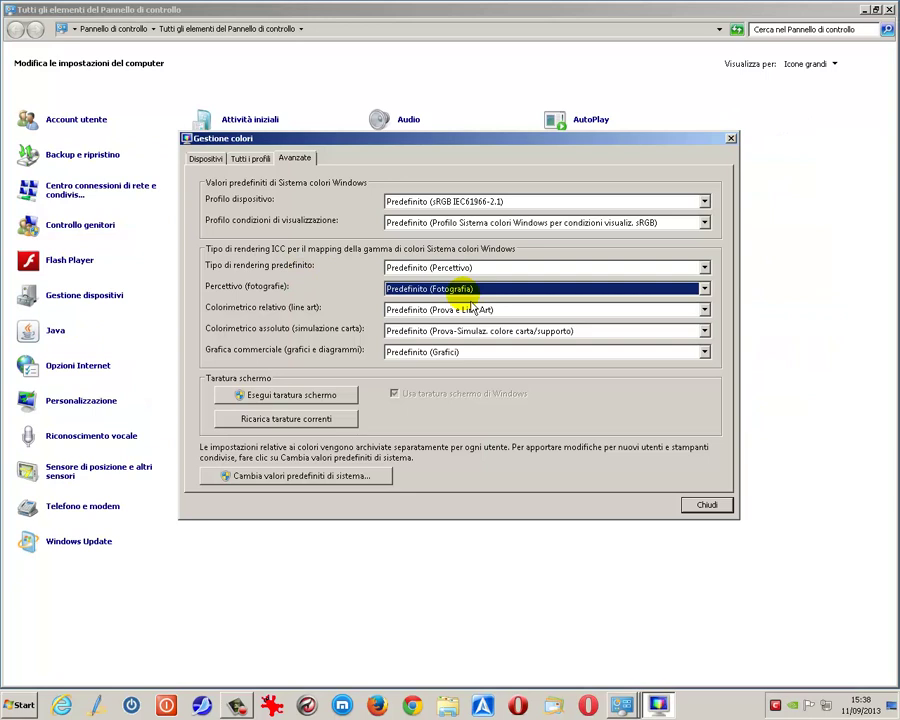
{"action": "left_click", "coordinate": [207, 159]}
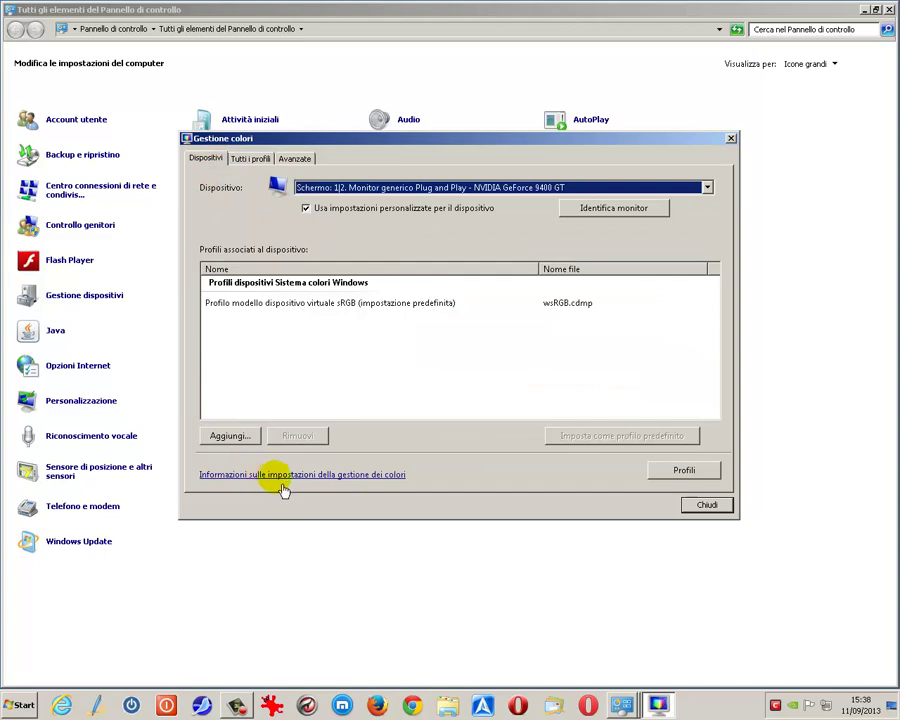
{"action": "left_click", "coordinate": [314, 484]}
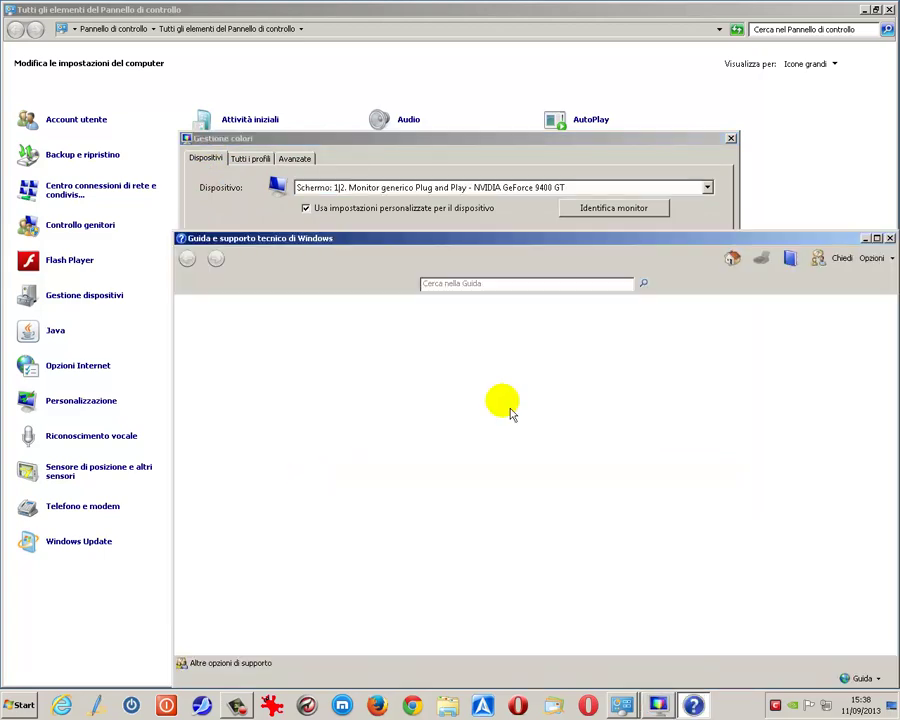
{"action": "left_click", "coordinate": [876, 238]}
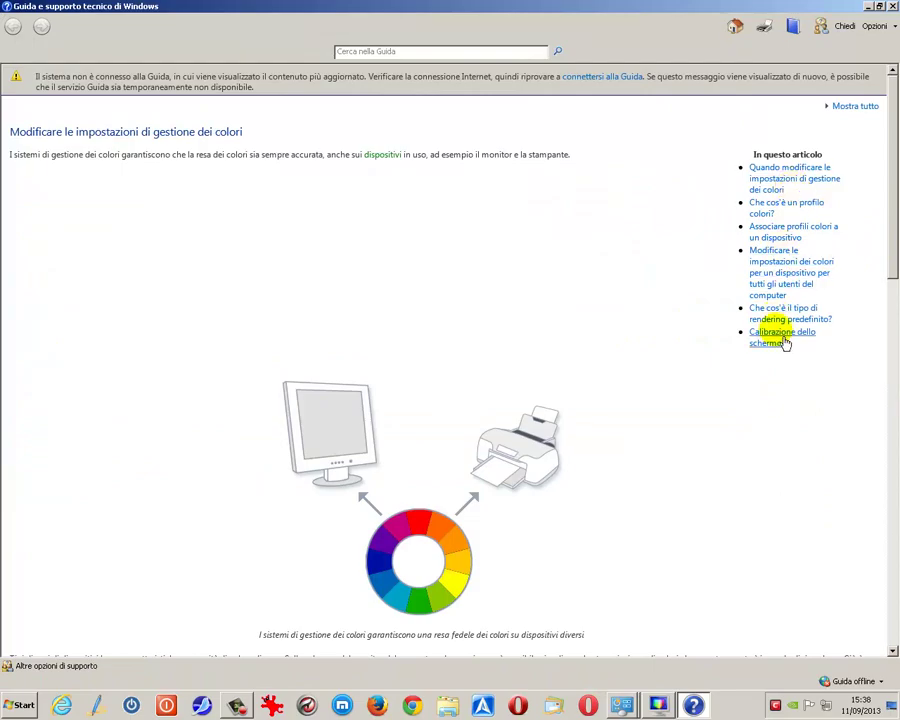
{"action": "left_click_drag", "start_coordinate": [884, 245], "coordinate": [878, 567]}
{"action": "left_click_drag", "start_coordinate": [14, 480], "coordinate": [888, 612]}
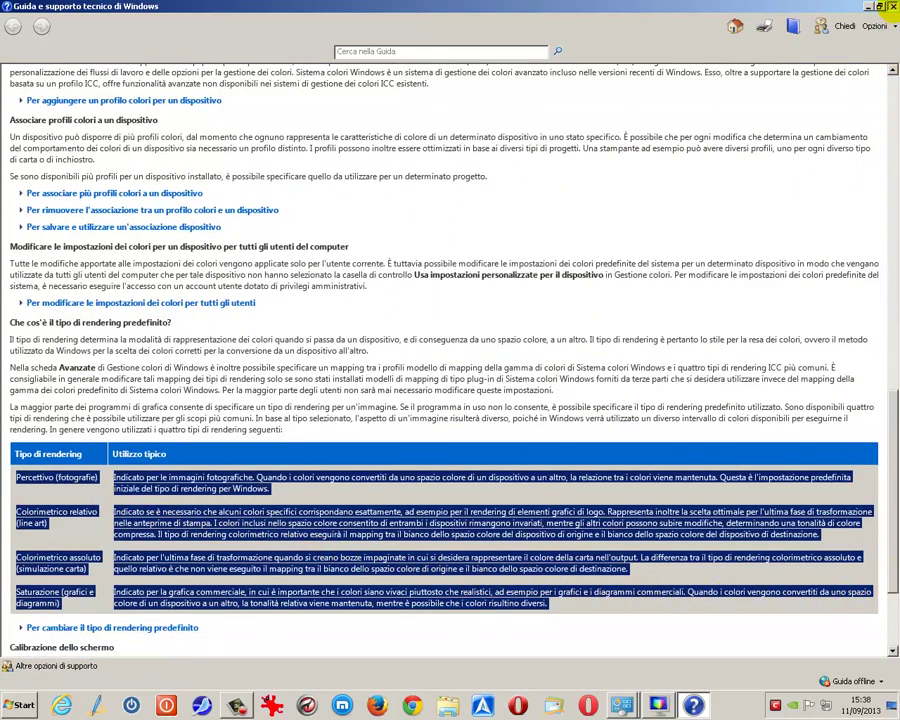
{"action": "left_click", "coordinate": [891, 6]}
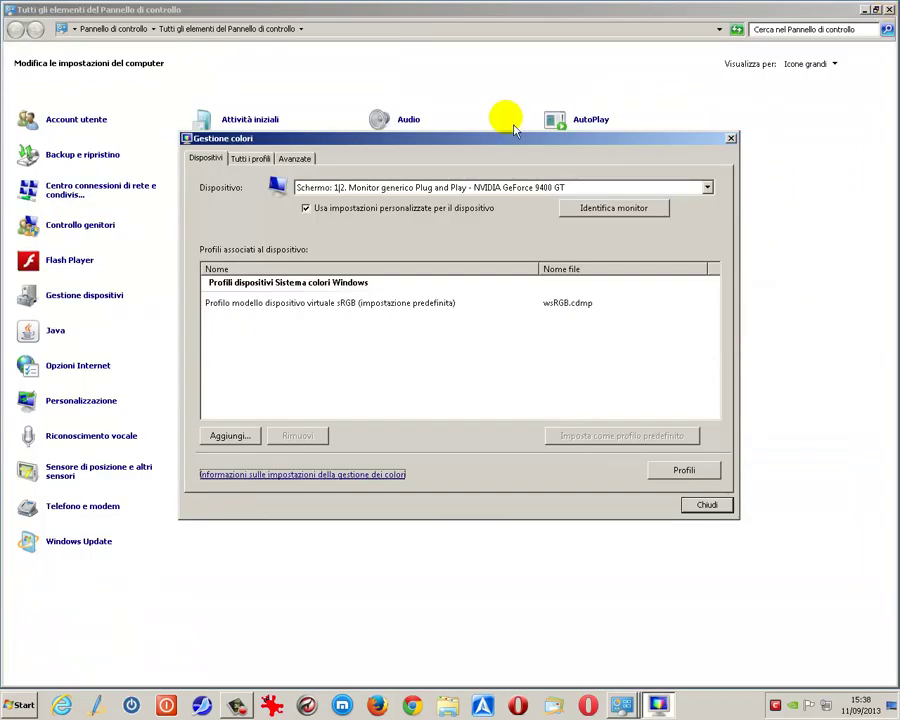
Step: Reload the current calibrations in the advanced settings and set the system default rendering type to Grafica aziendale
{"action": "left_click", "coordinate": [300, 172]}
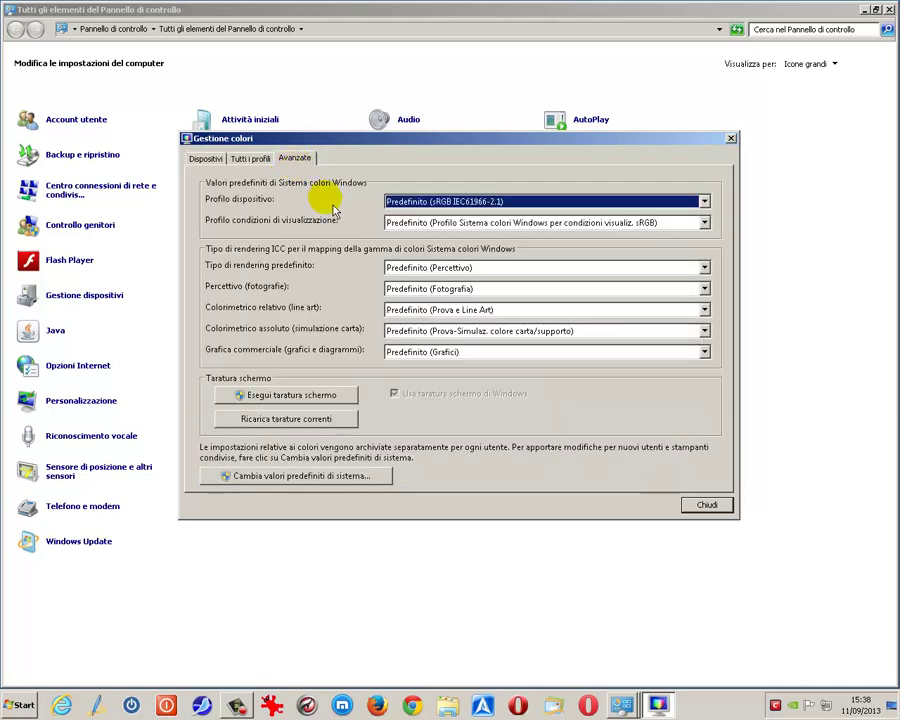
{"action": "left_click", "coordinate": [289, 424]}
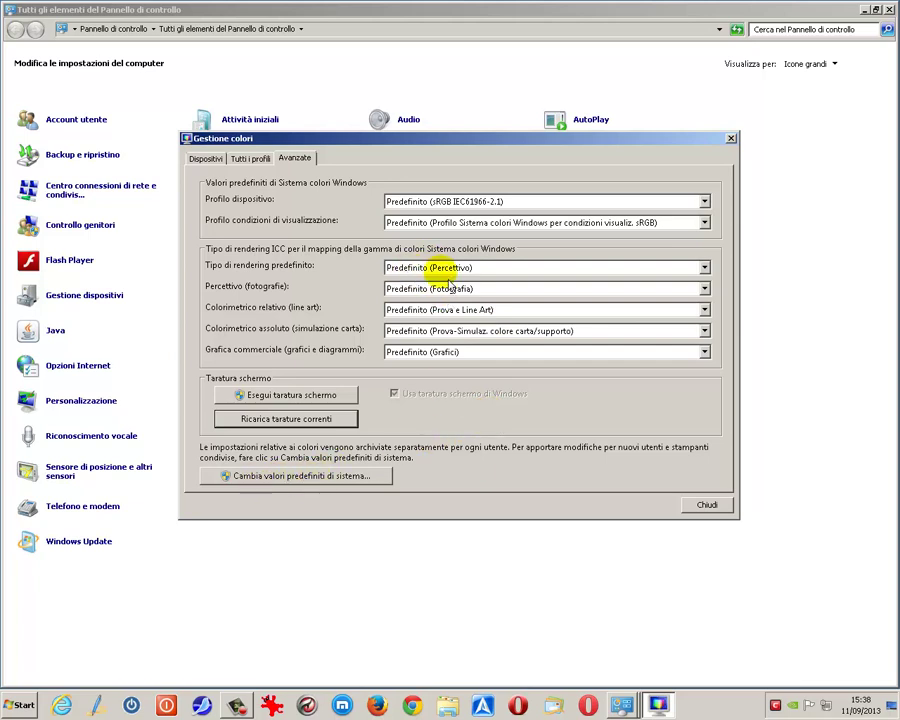
{"action": "left_click", "coordinate": [343, 482]}
{"action": "left_click", "coordinate": [316, 206]}
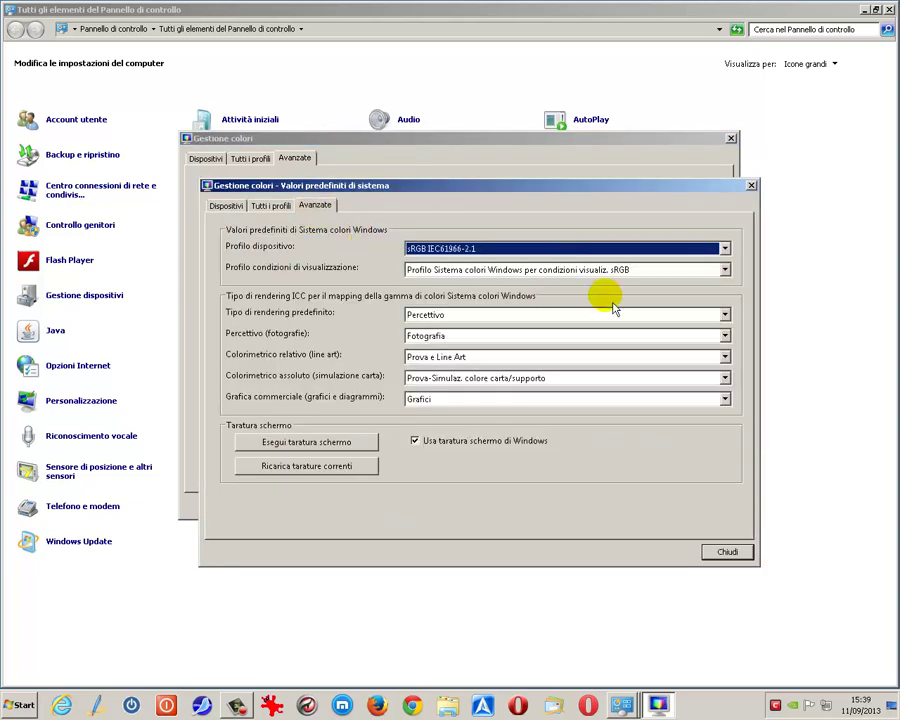
{"action": "left_click", "coordinate": [724, 315]}
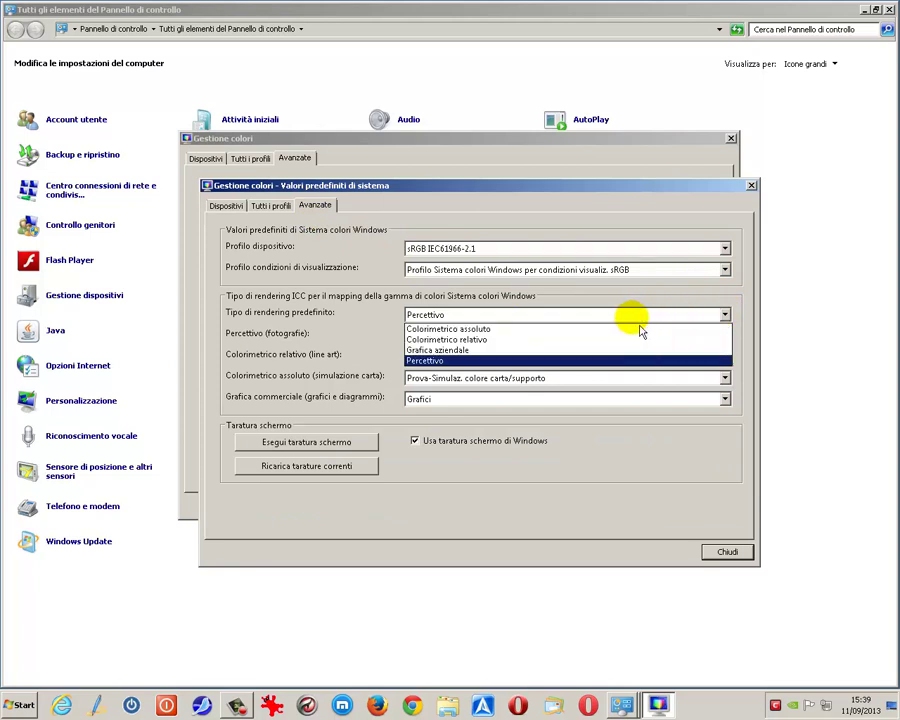
{"action": "left_click", "coordinate": [436, 352]}
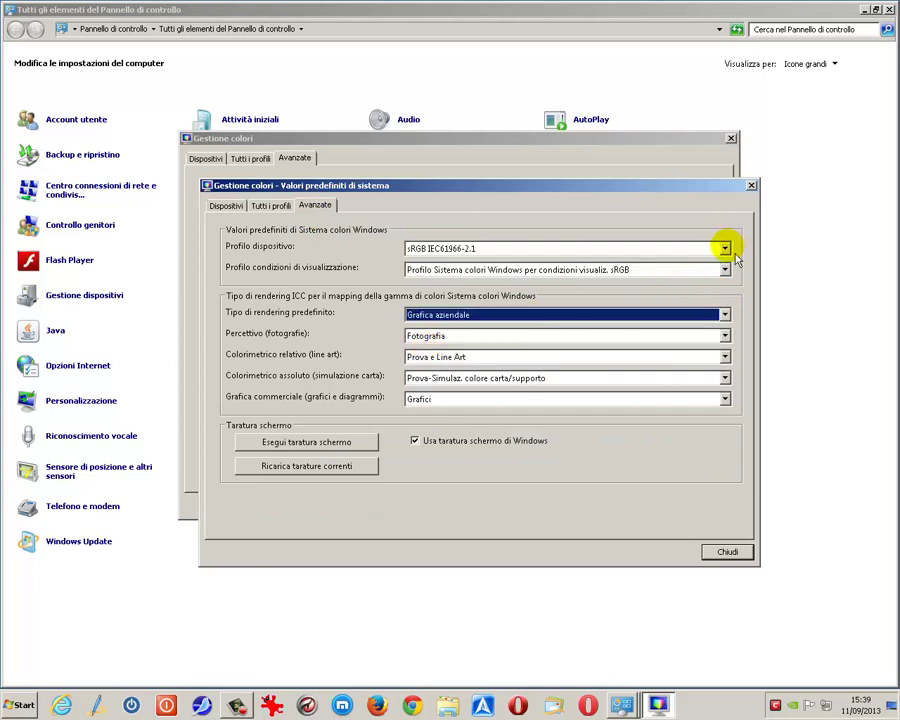
Step: Set the system default device profile to sRGB display profile with display hardware configuration data derived from calibration and reload the current calibrations
{"action": "left_click", "coordinate": [724, 248]}
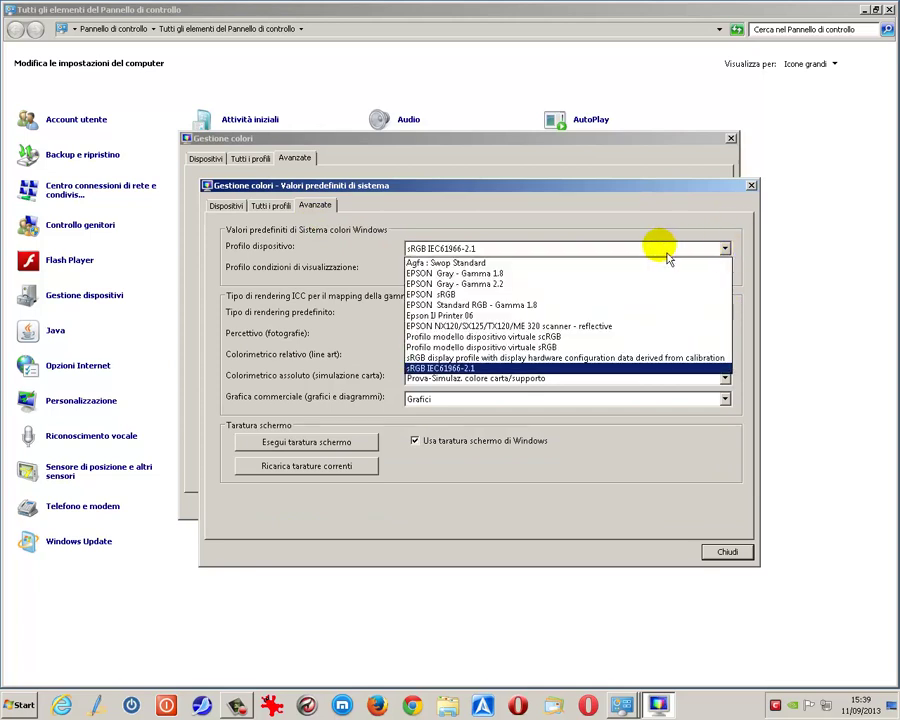
{"action": "left_click", "coordinate": [500, 357]}
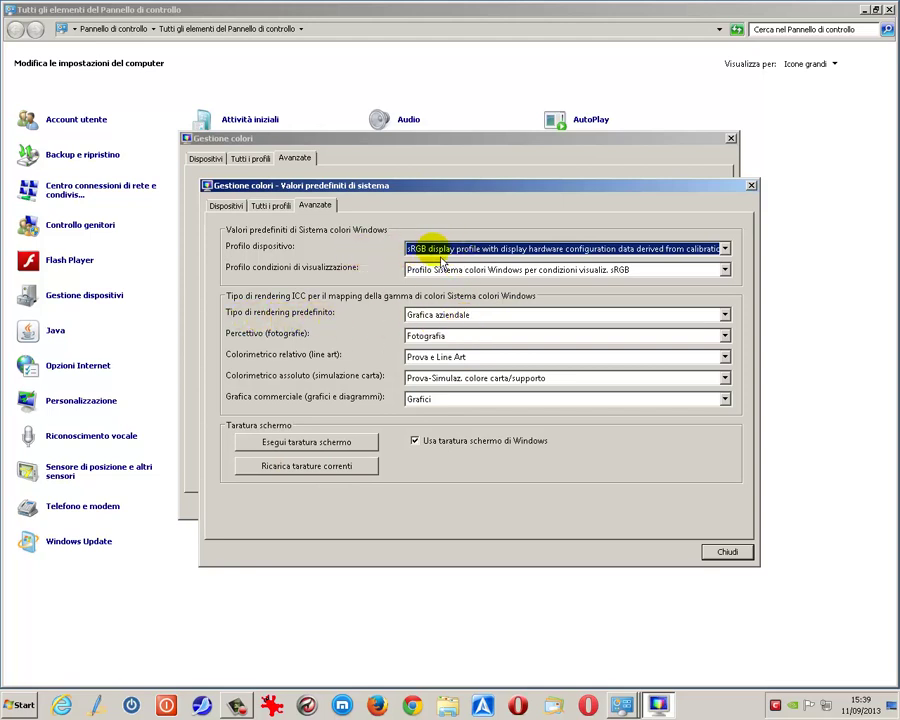
{"action": "left_click", "coordinate": [333, 465]}
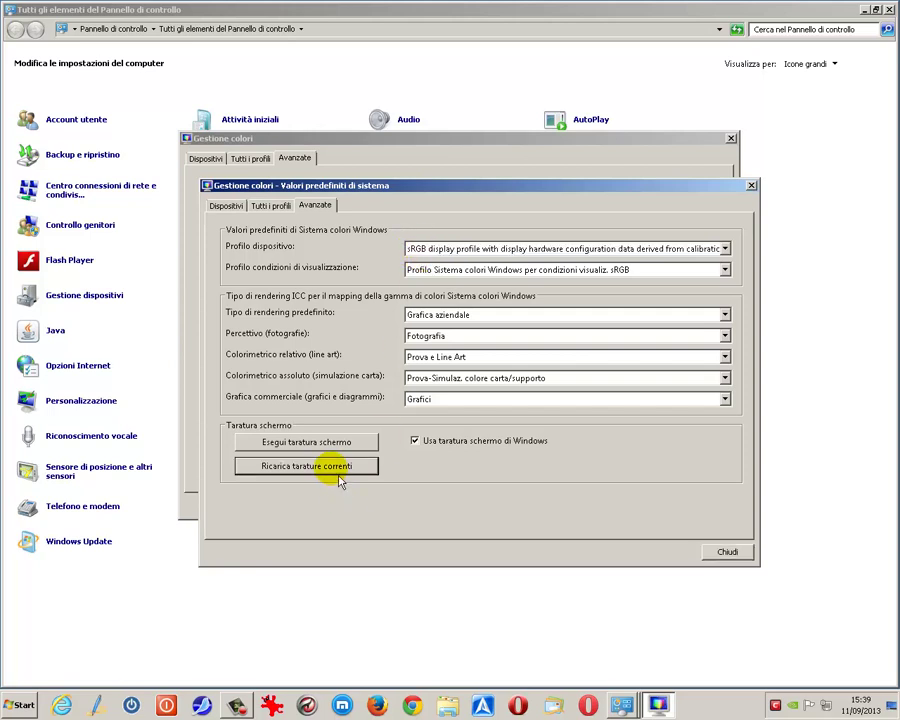
{"action": "left_click", "coordinate": [726, 551]}
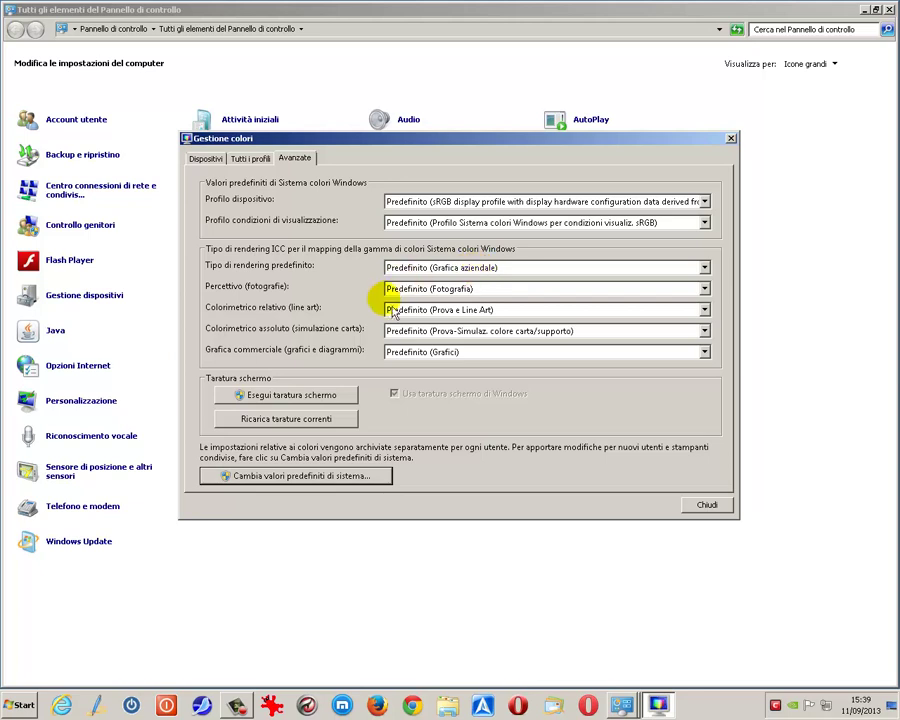
Step: Start the screen colour calibration wizard and proceed to the basic colour settings instructions
{"action": "left_click", "coordinate": [279, 400]}
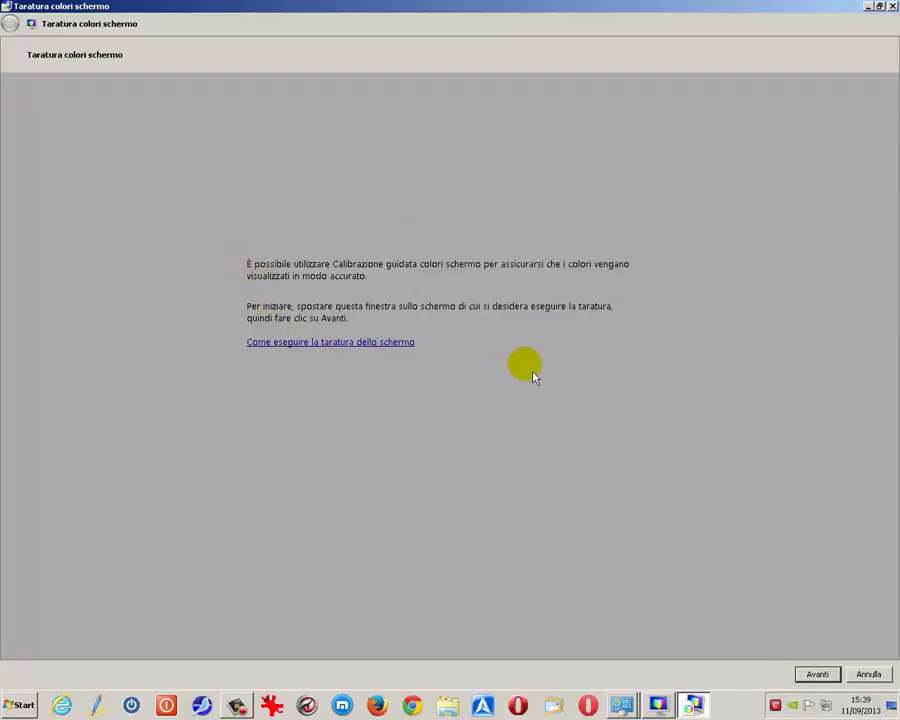
{"action": "left_click", "coordinate": [818, 676]}
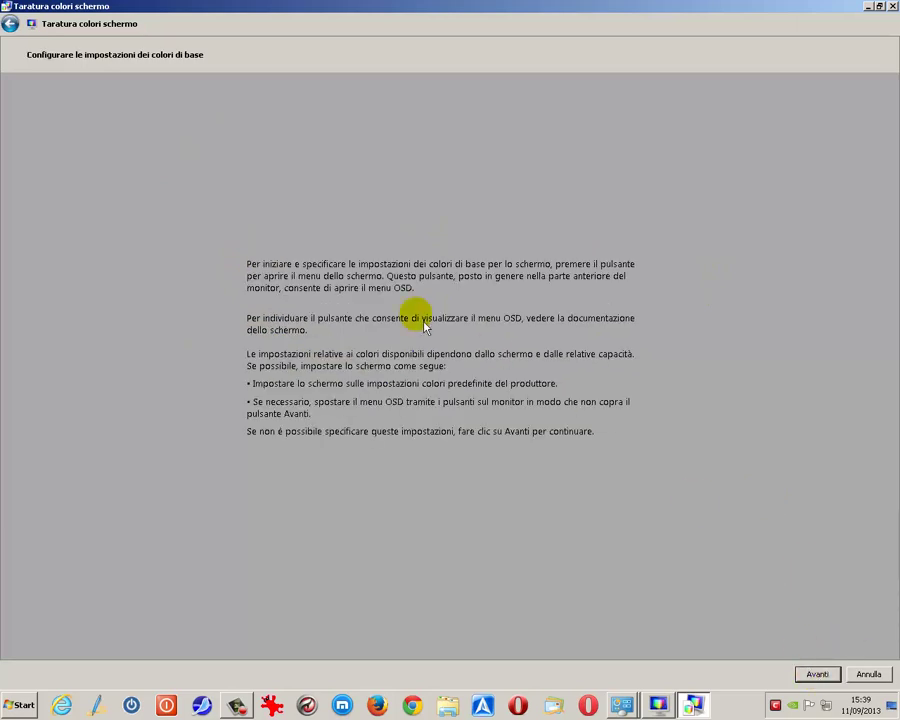